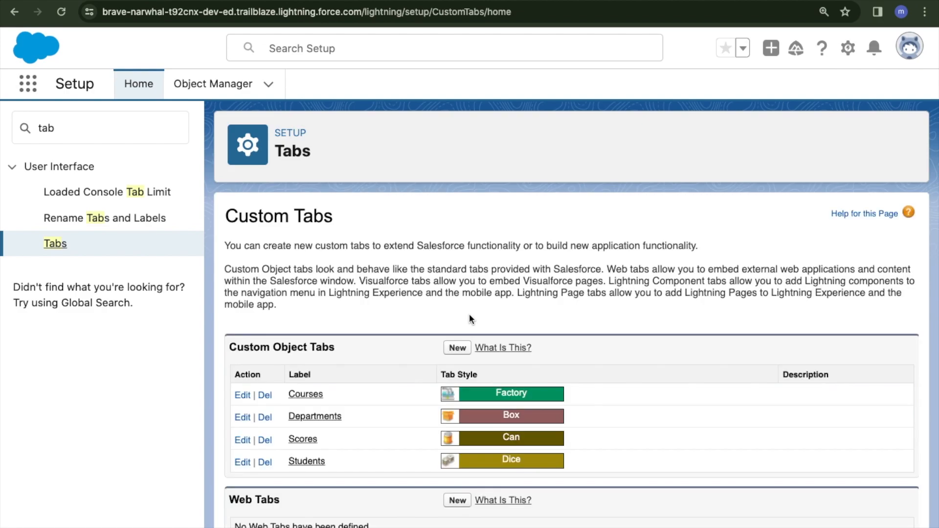
Find the Students object by searching for "stu" and display its All list view.
{"action": "scroll", "coordinate": [415, 410], "scroll_direction": "down", "scroll_amount": 2}
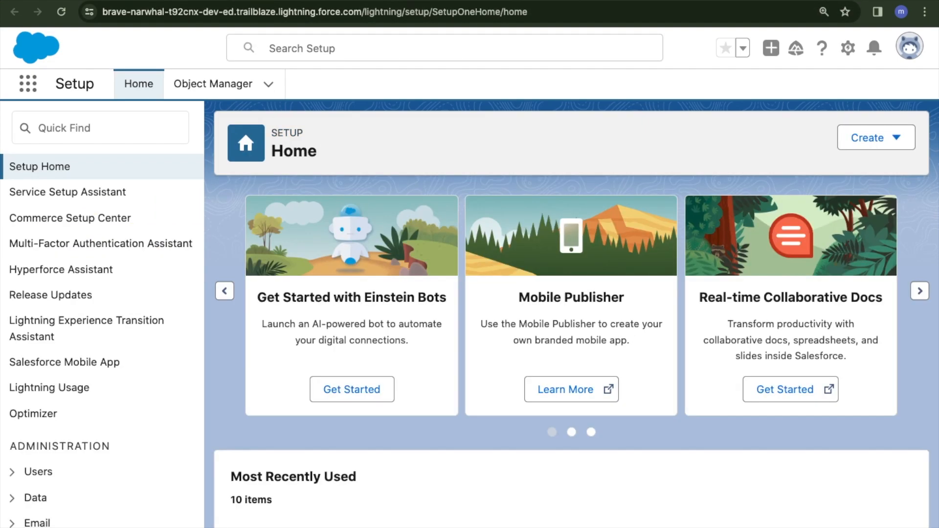
{"action": "left_click", "coordinate": [28, 86]}
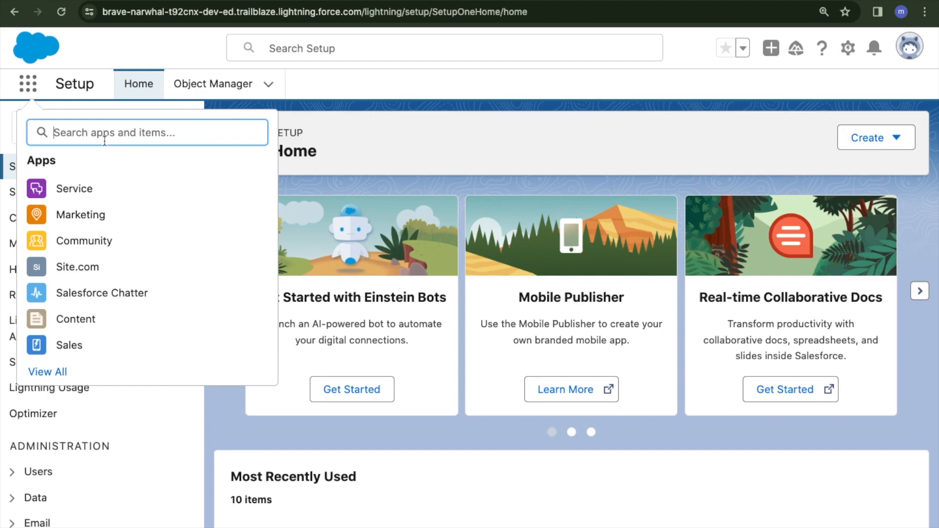
{"action": "type", "text": "stu"}
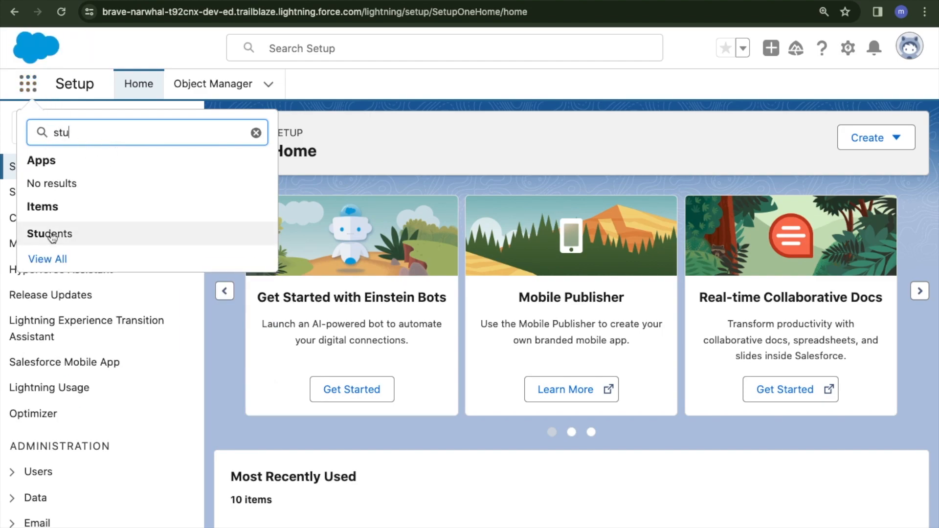
{"action": "left_click", "coordinate": [50, 234]}
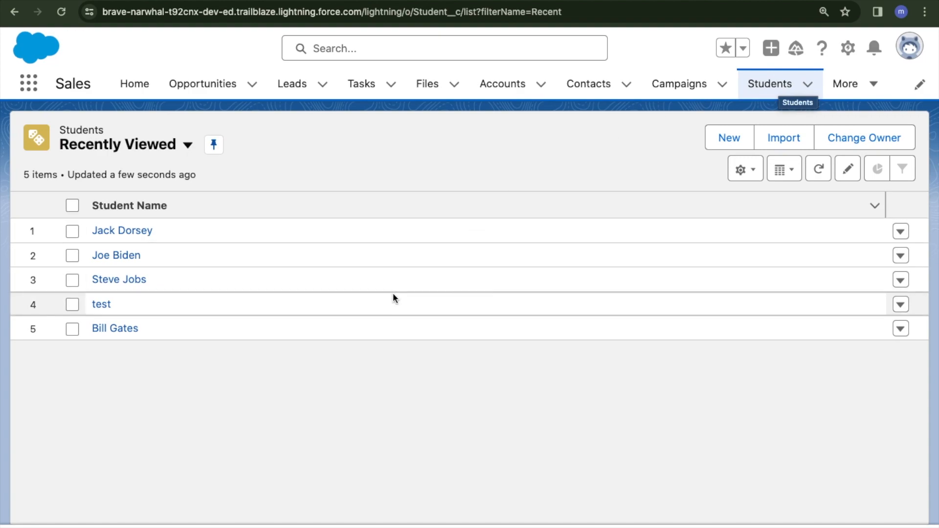
{"action": "left_click", "coordinate": [187, 145]}
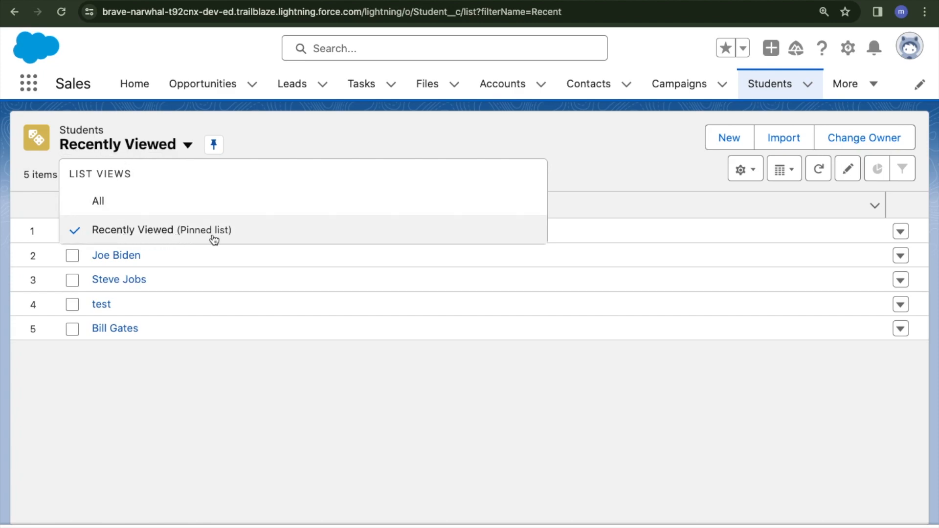
{"action": "left_click", "coordinate": [114, 212]}
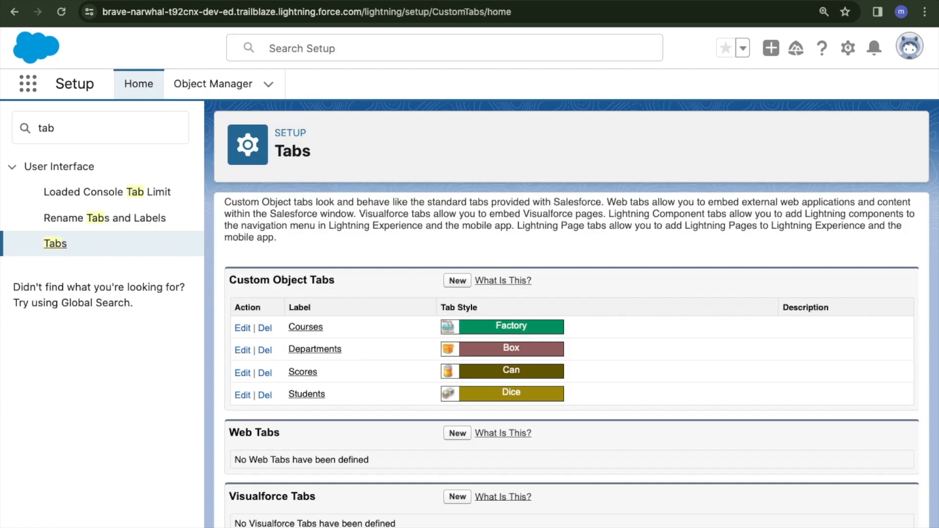
Find the Student object in the Object Manager by searching for "student" and examine its record types.
{"action": "left_click", "coordinate": [212, 90]}
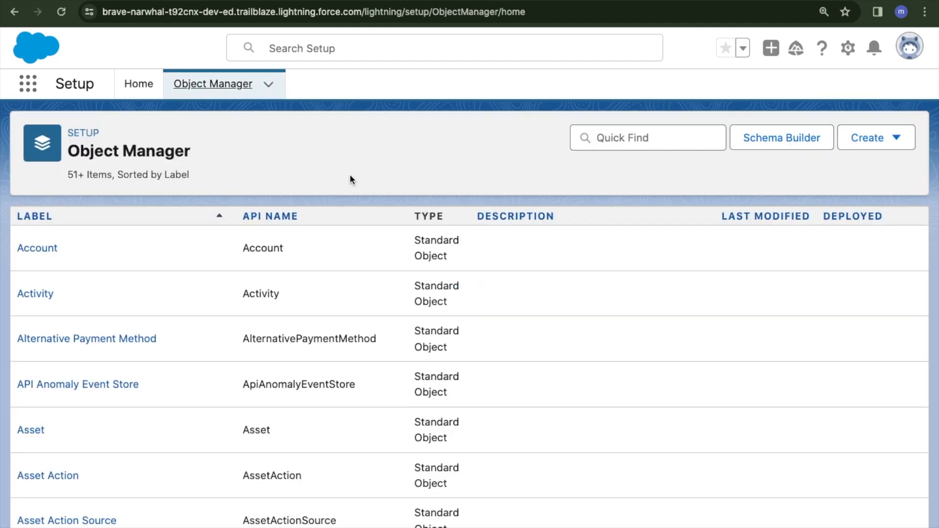
{"action": "left_click", "coordinate": [642, 134]}
{"action": "type", "text": "student"}
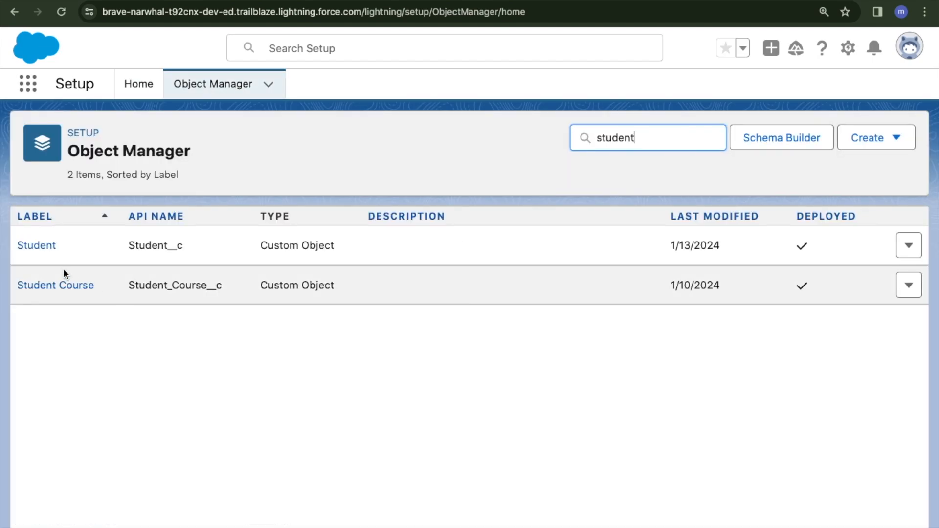
{"action": "left_click", "coordinate": [44, 250]}
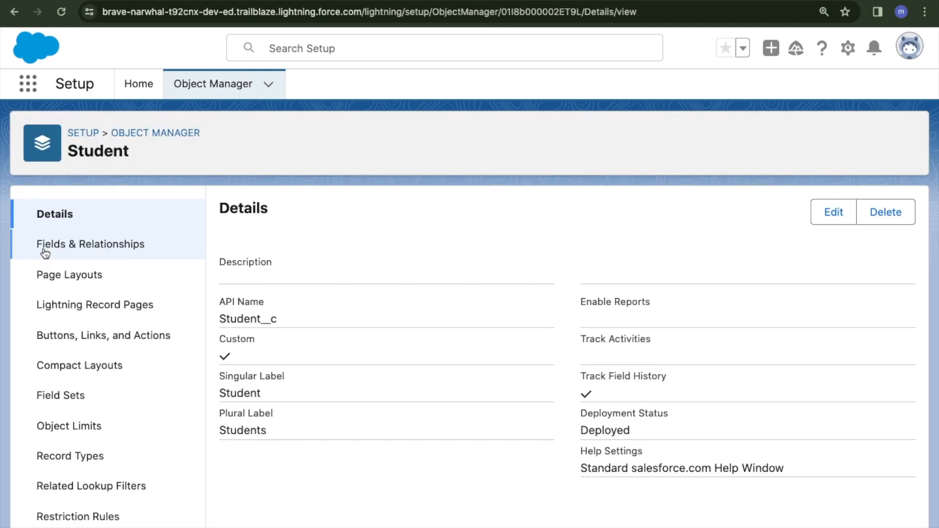
{"action": "scroll", "coordinate": [92, 401], "scroll_direction": "down", "scroll_amount": 1}
{"action": "scroll", "coordinate": [92, 401], "scroll_direction": "down", "scroll_amount": 2}
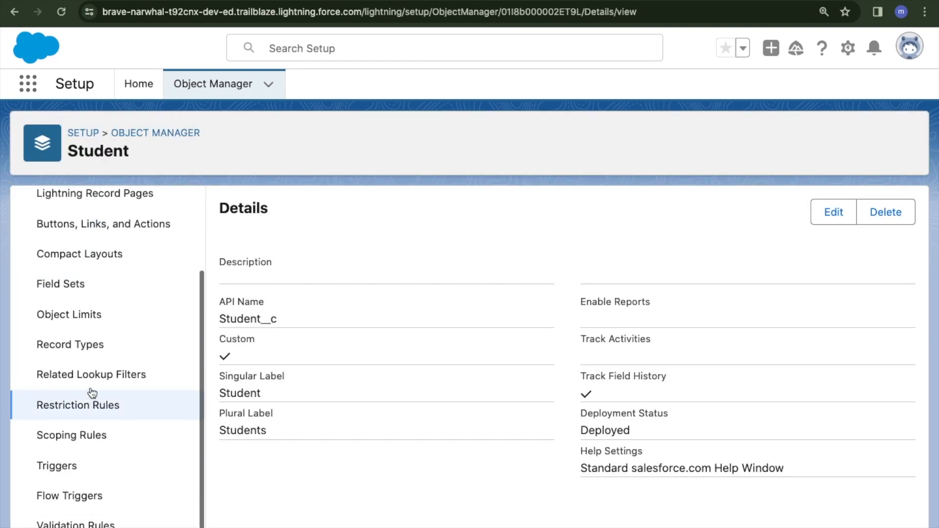
{"action": "left_click", "coordinate": [98, 344]}
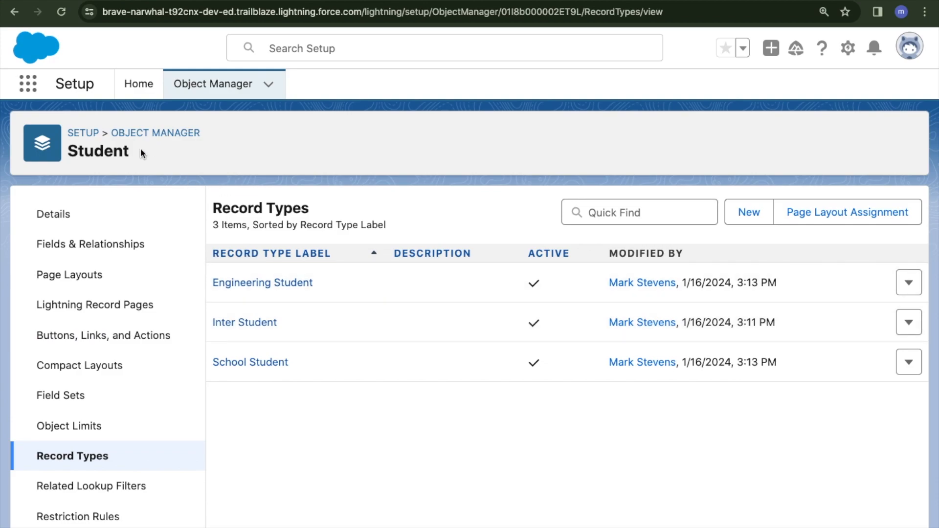
{"action": "double_click", "coordinate": [92, 153]}
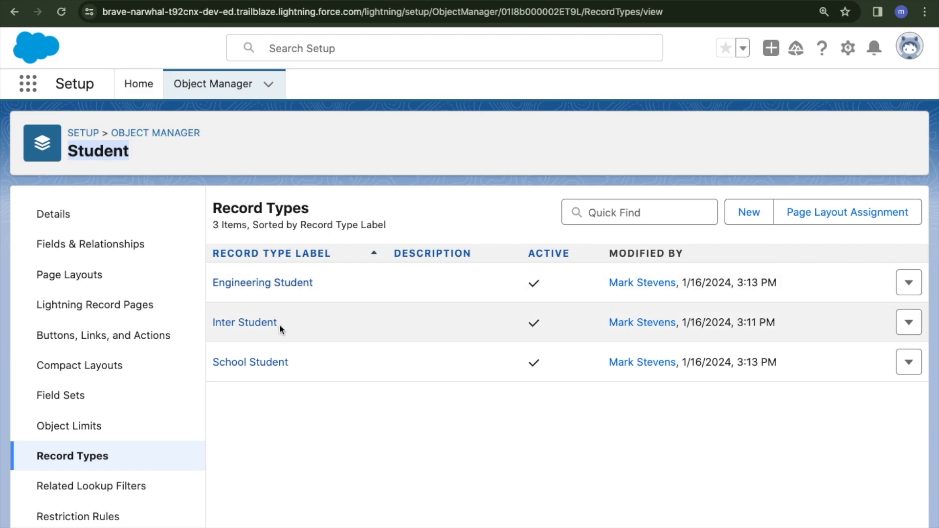
{"action": "key", "text": "ctrl+Right"}
{"action": "key", "text": "ctrl+Left"}
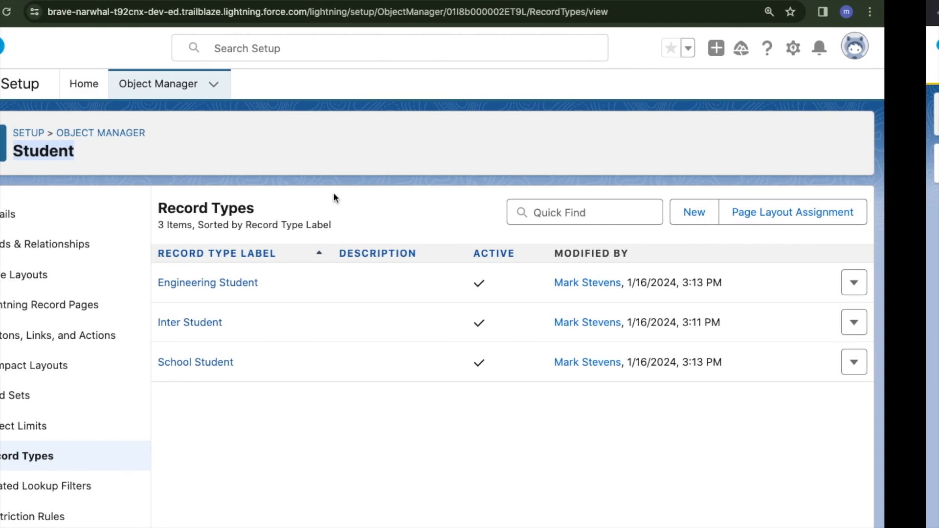
Return to the Students list and check the filters and available list views from the All view.
{"action": "key", "text": "ctrl+Tab"}
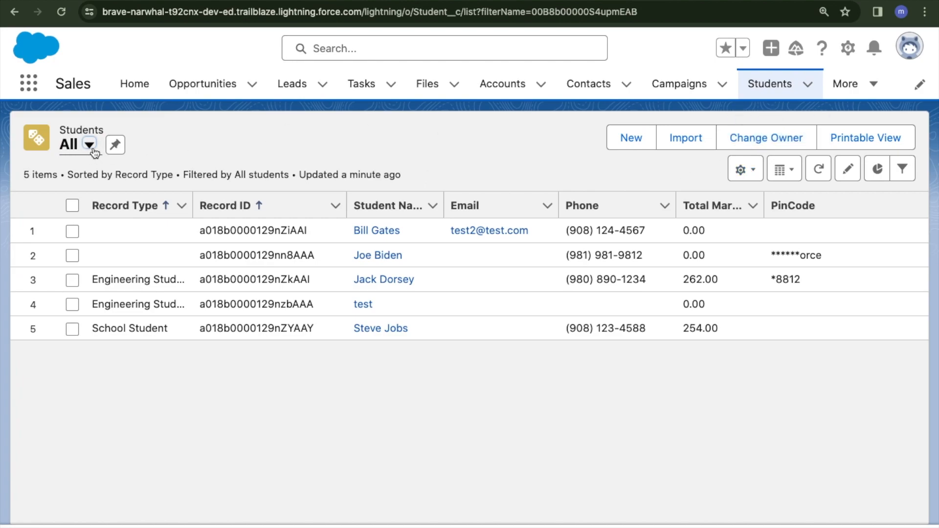
{"action": "left_click", "coordinate": [747, 170]}
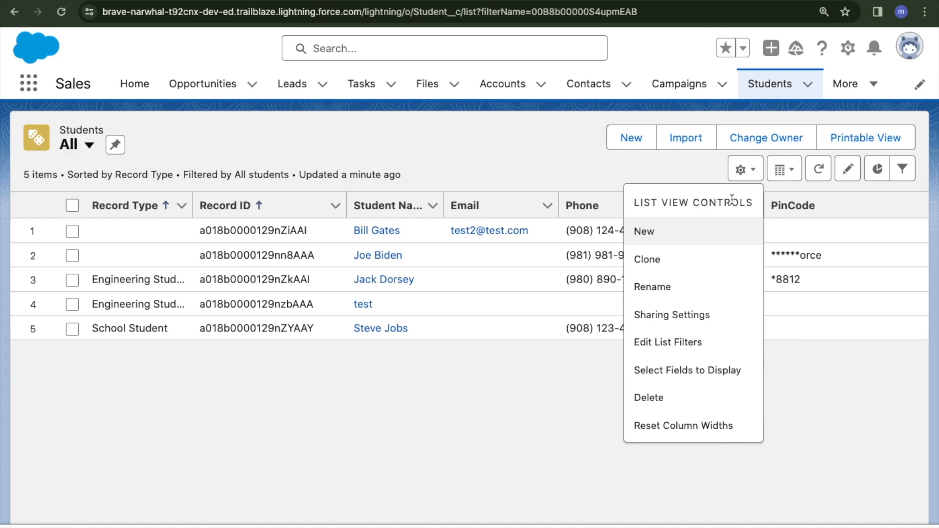
{"action": "left_click", "coordinate": [652, 348]}
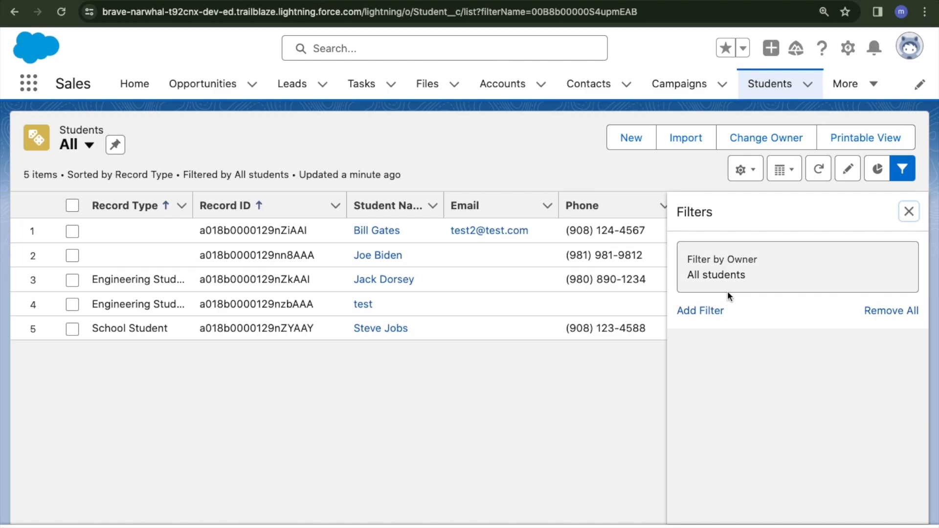
{"action": "left_click", "coordinate": [906, 214]}
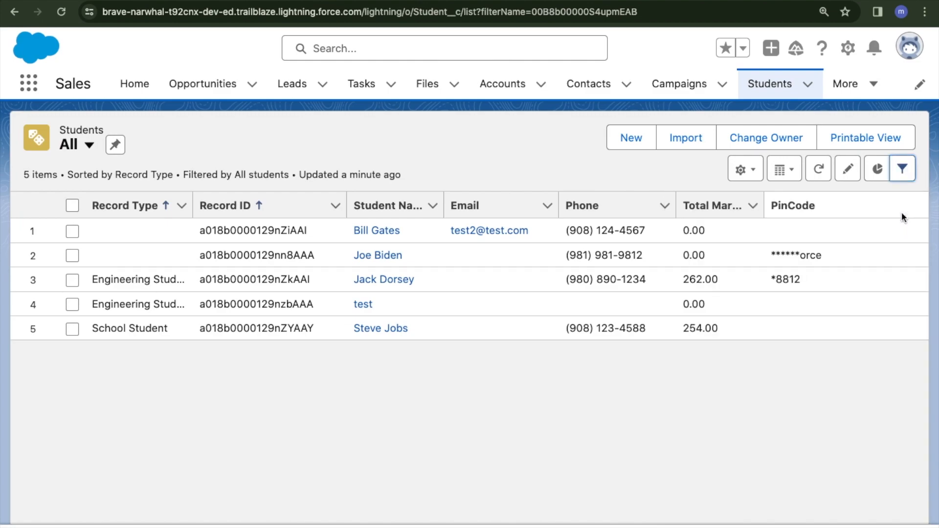
{"action": "left_click", "coordinate": [89, 145]}
{"action": "left_click", "coordinate": [456, 161]}
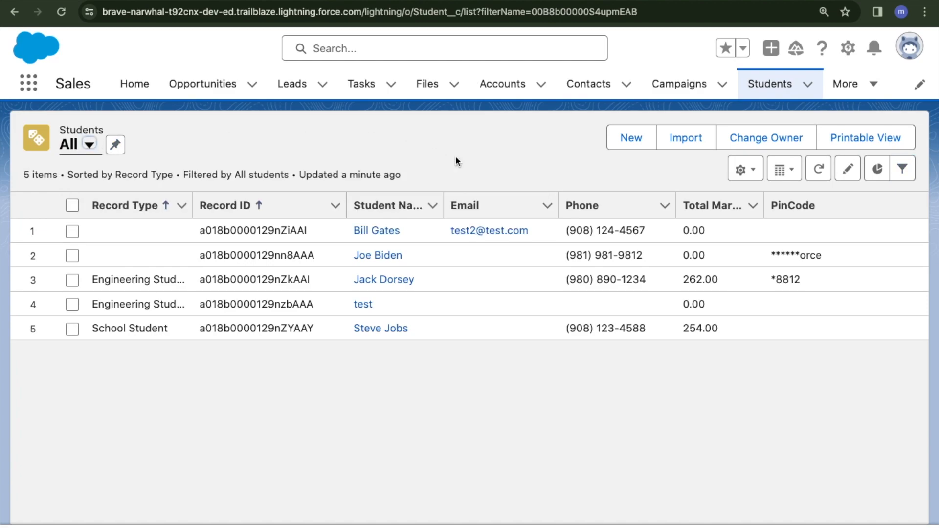
Create a list view named School Students with the API name School_Students, visible only to its creator.
{"action": "left_click", "coordinate": [739, 170]}
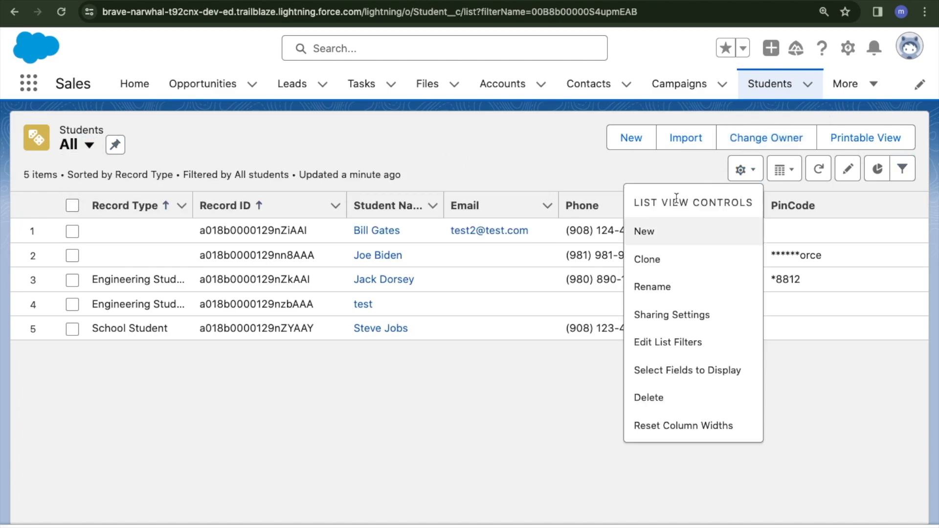
{"action": "left_click", "coordinate": [641, 239]}
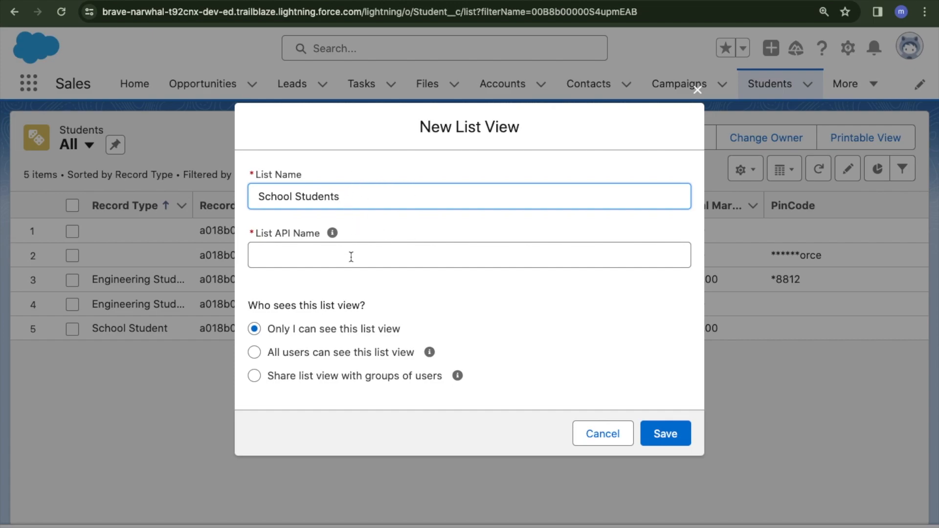
{"action": "key", "text": "Tab"}
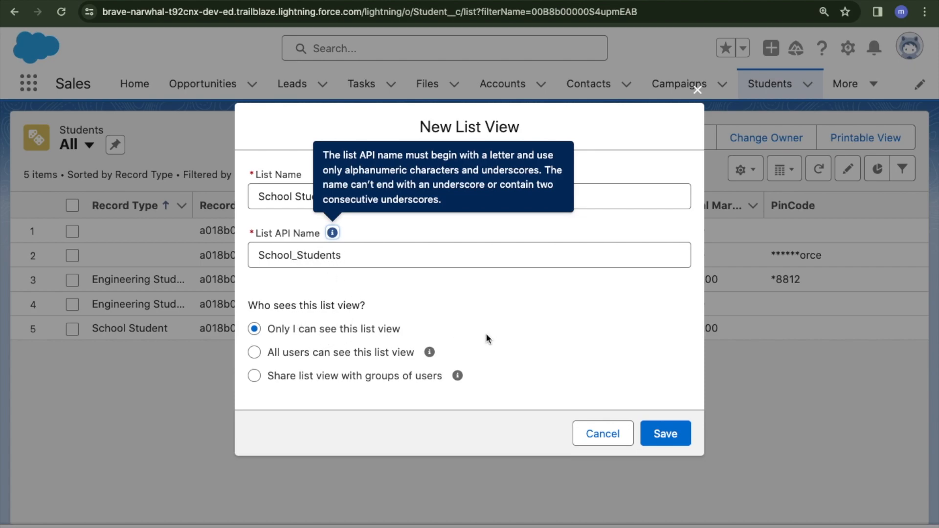
{"action": "left_click", "coordinate": [665, 435]}
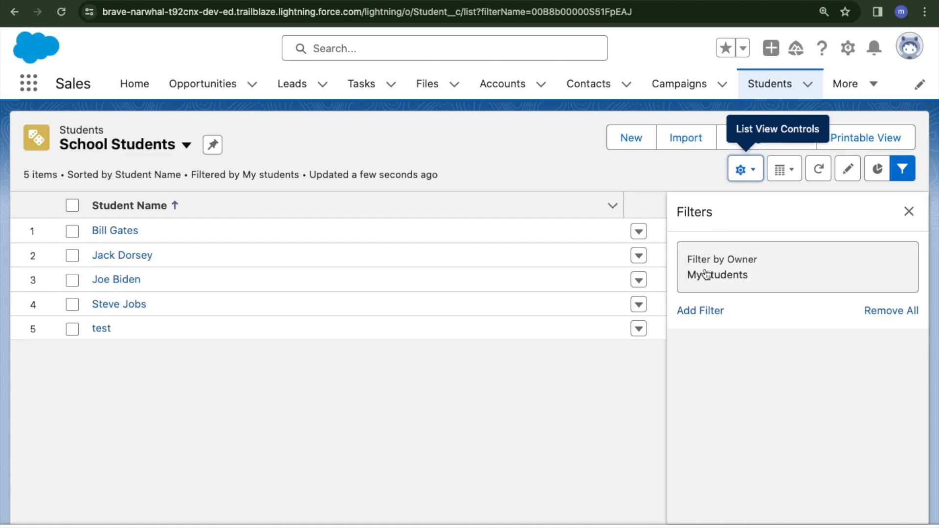
Set the School Students list view's owner filter to All students and save the filter.
{"action": "left_click", "coordinate": [905, 43]}
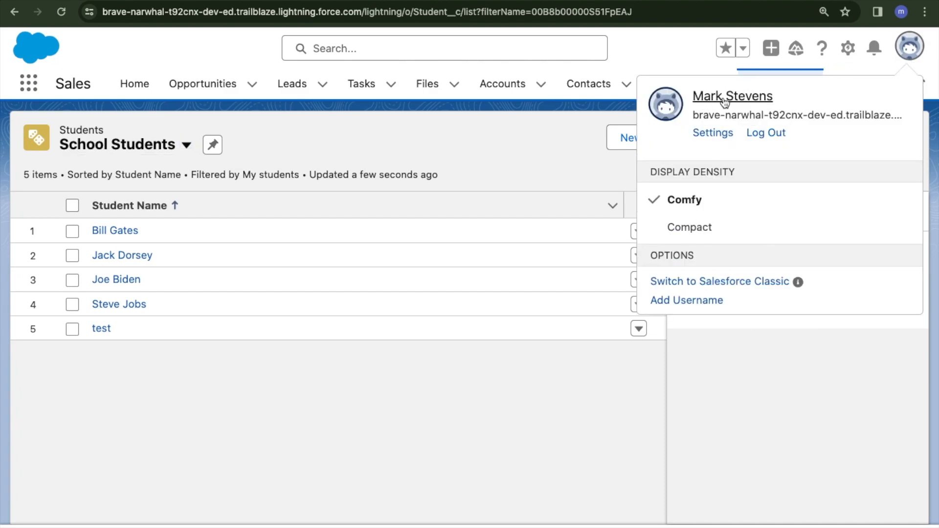
{"action": "left_click", "coordinate": [530, 150]}
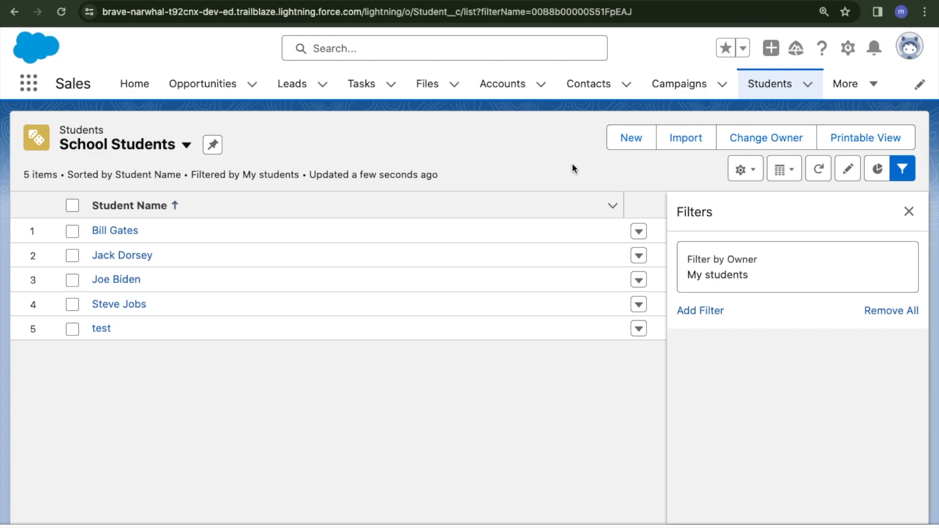
{"action": "left_click", "coordinate": [714, 270]}
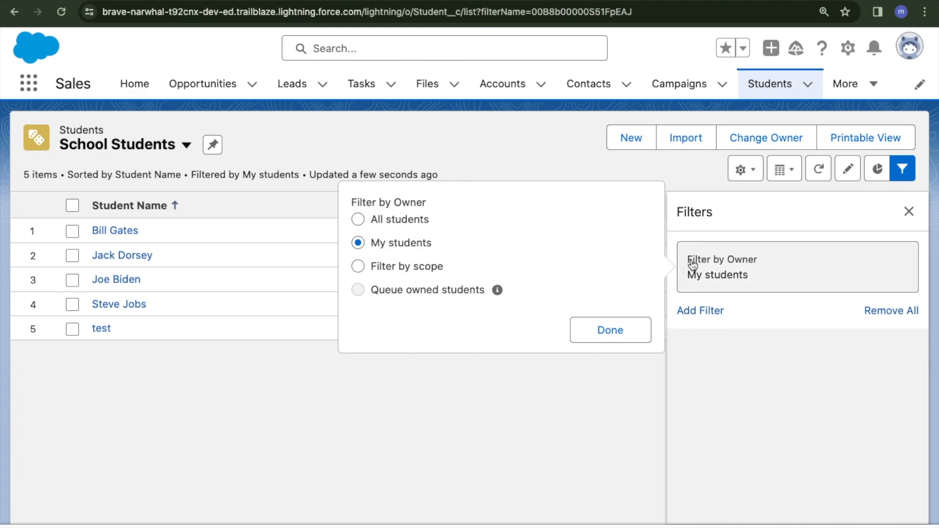
{"action": "left_click", "coordinate": [401, 222]}
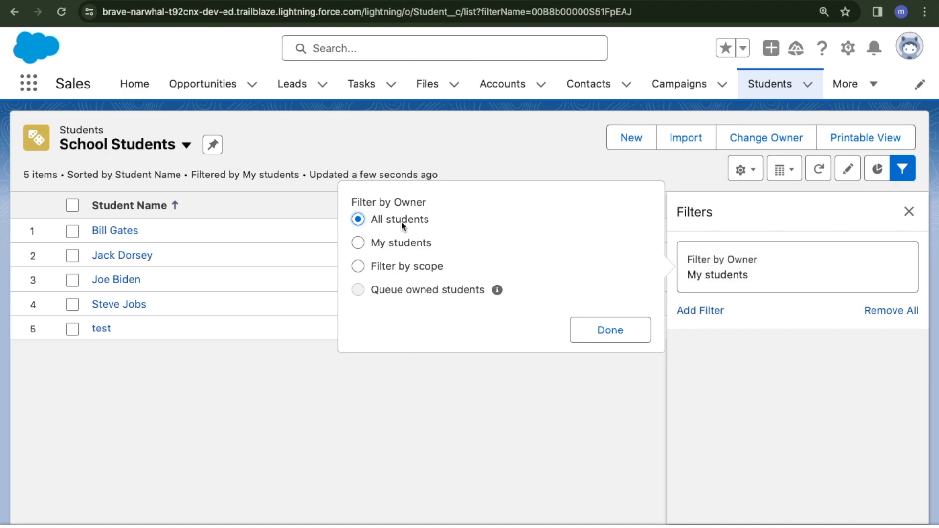
{"action": "left_click", "coordinate": [609, 336]}
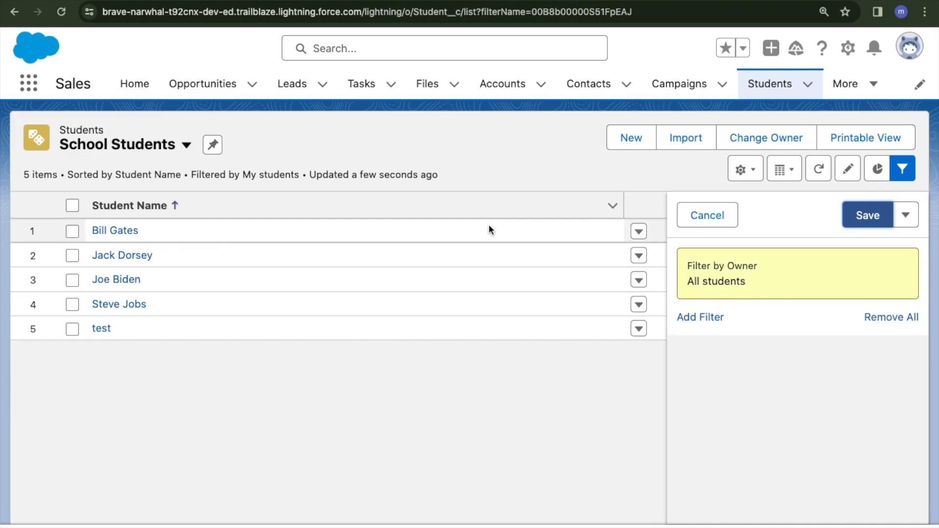
{"action": "left_click", "coordinate": [856, 220]}
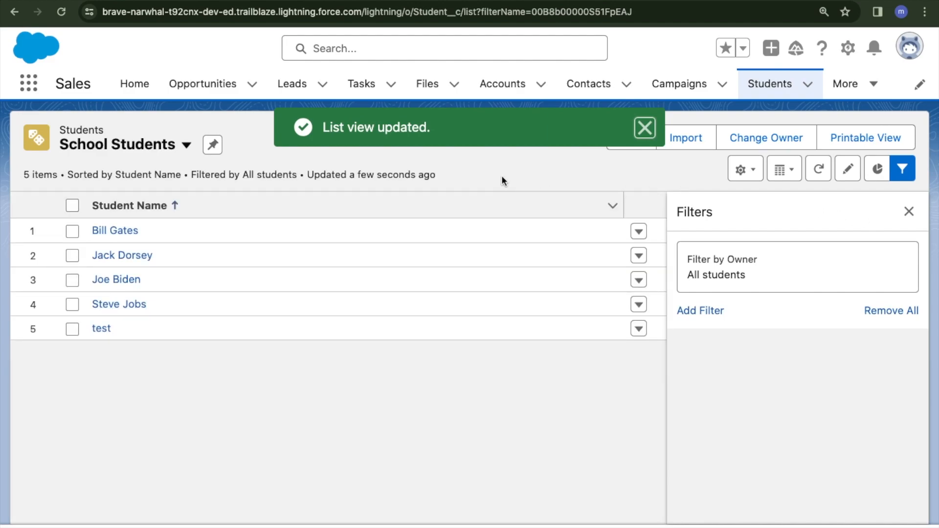
{"action": "left_click", "coordinate": [645, 128]}
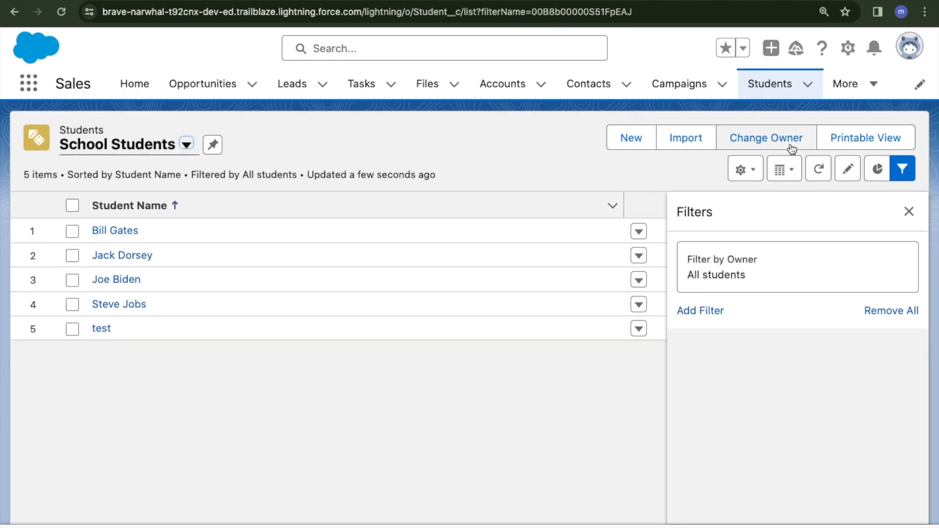
Add the City and Department fields to the visible fields of the School Students list view.
{"action": "left_click", "coordinate": [747, 170]}
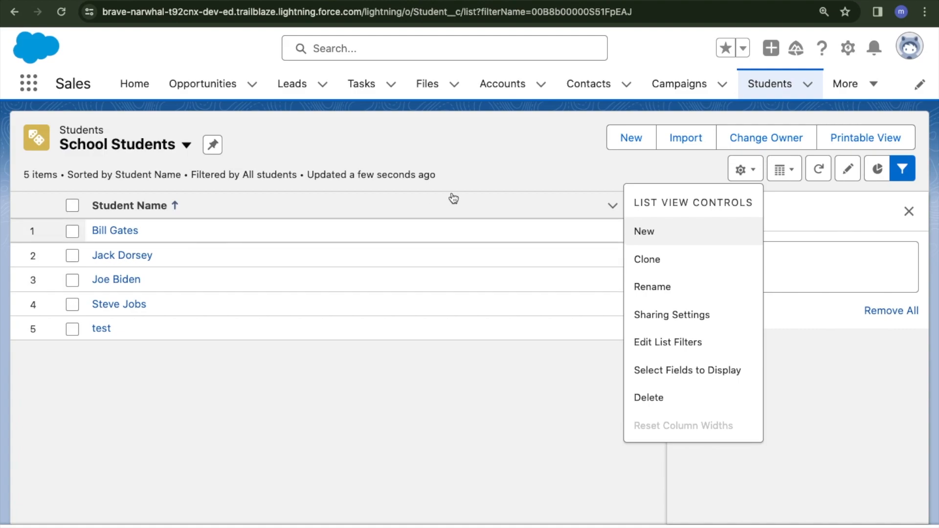
{"action": "left_click", "coordinate": [669, 157]}
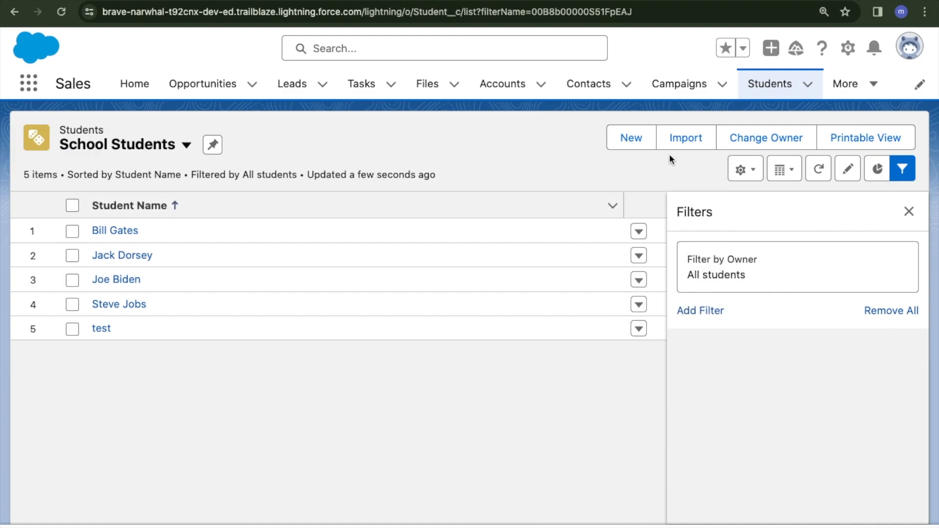
{"action": "left_click", "coordinate": [747, 170]}
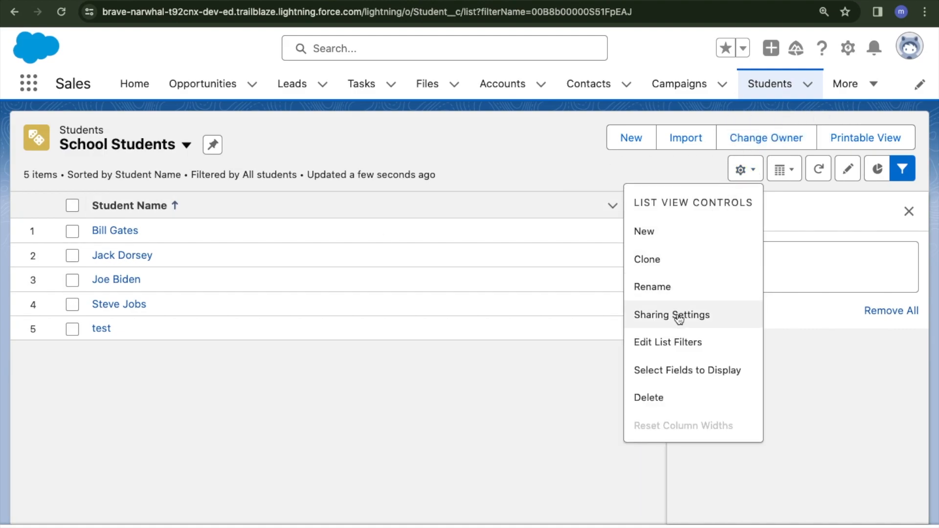
{"action": "left_click", "coordinate": [678, 369]}
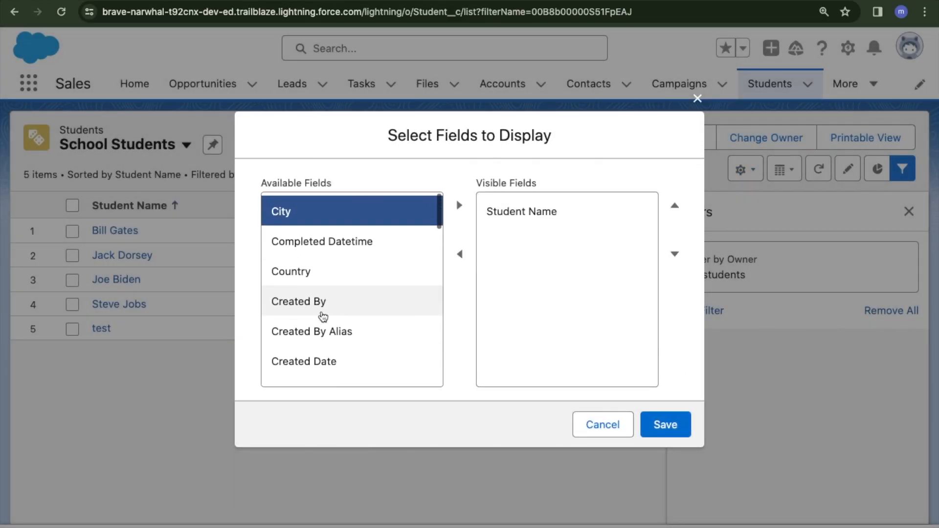
{"action": "left_click", "coordinate": [458, 208]}
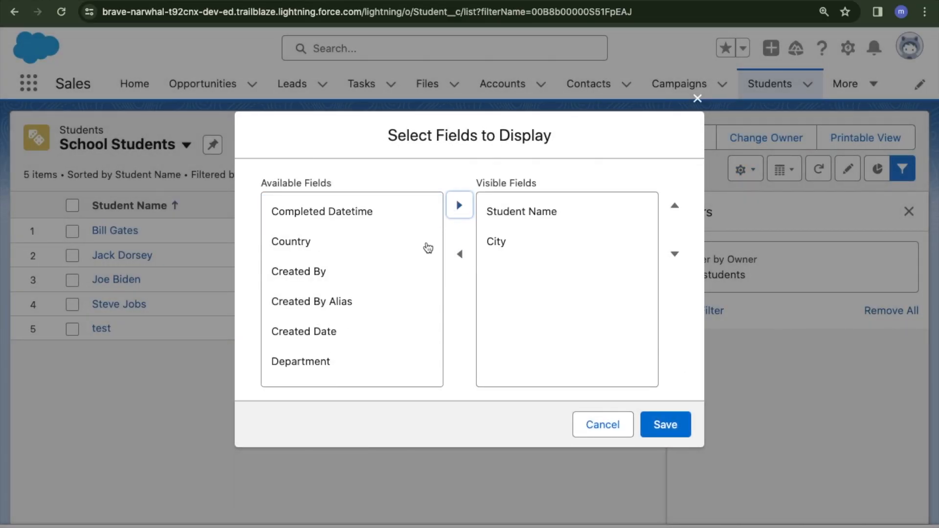
{"action": "scroll", "coordinate": [384, 309], "scroll_direction": "down", "scroll_amount": 3}
{"action": "left_click", "coordinate": [356, 239]}
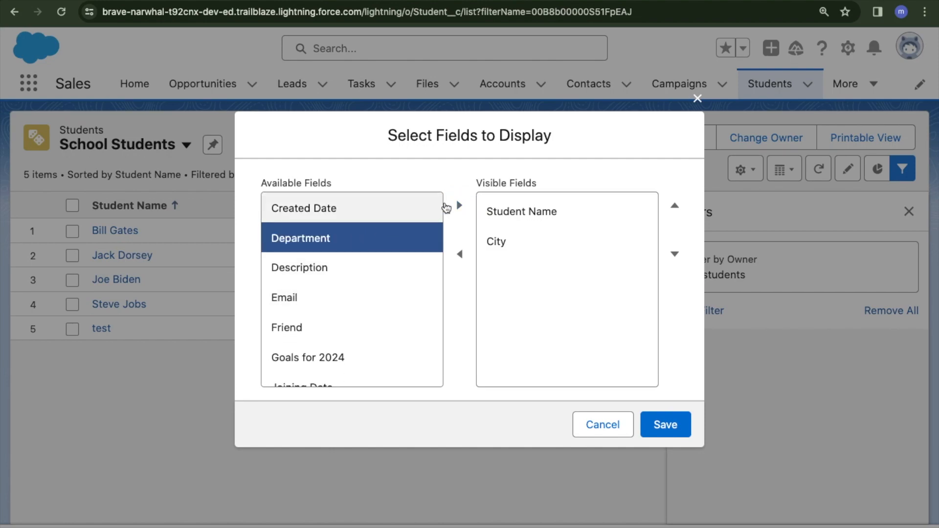
{"action": "left_click", "coordinate": [459, 205]}
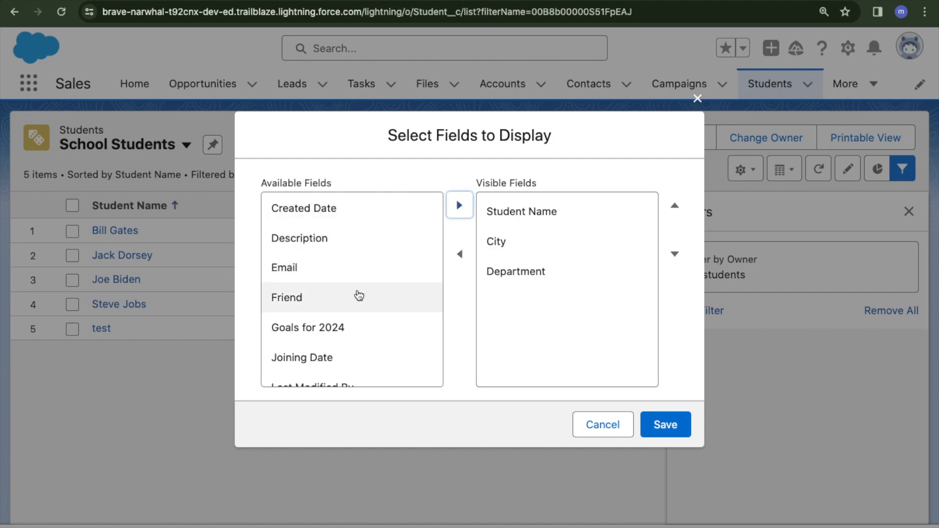
Add the Email field to the visible fields and place it directly above Department.
{"action": "scroll", "coordinate": [359, 296], "scroll_direction": "down", "scroll_amount": 1}
{"action": "scroll", "coordinate": [348, 292], "scroll_direction": "down", "scroll_amount": 1}
{"action": "scroll", "coordinate": [349, 292], "scroll_direction": "up", "scroll_amount": 1}
{"action": "left_click", "coordinate": [350, 215]}
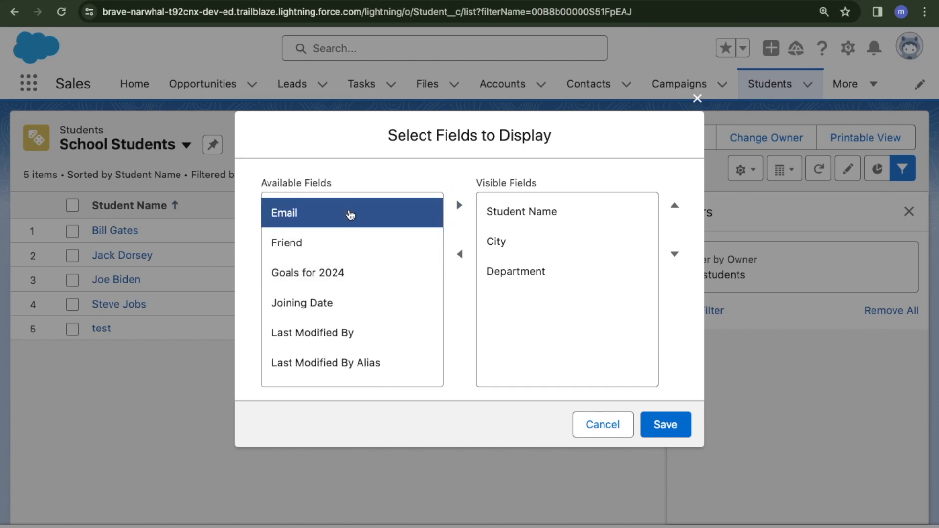
{"action": "left_click", "coordinate": [459, 205]}
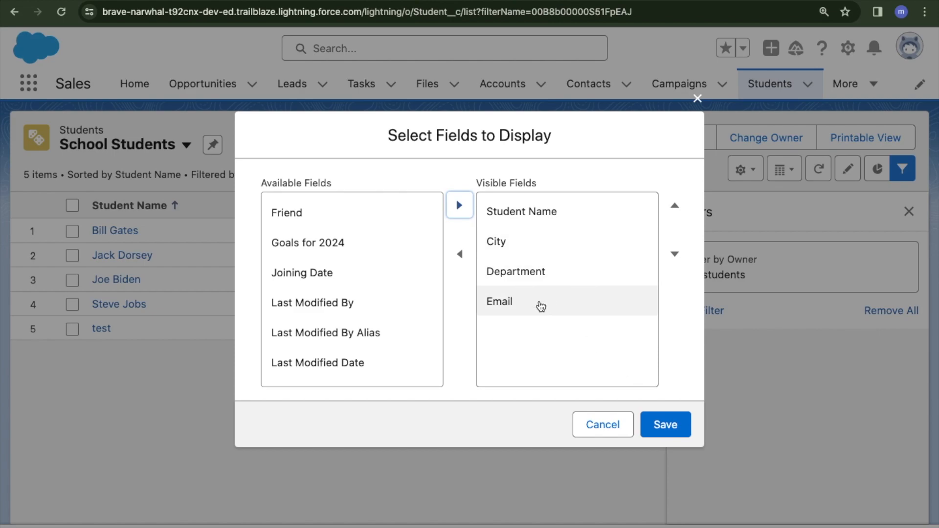
{"action": "left_click", "coordinate": [538, 304]}
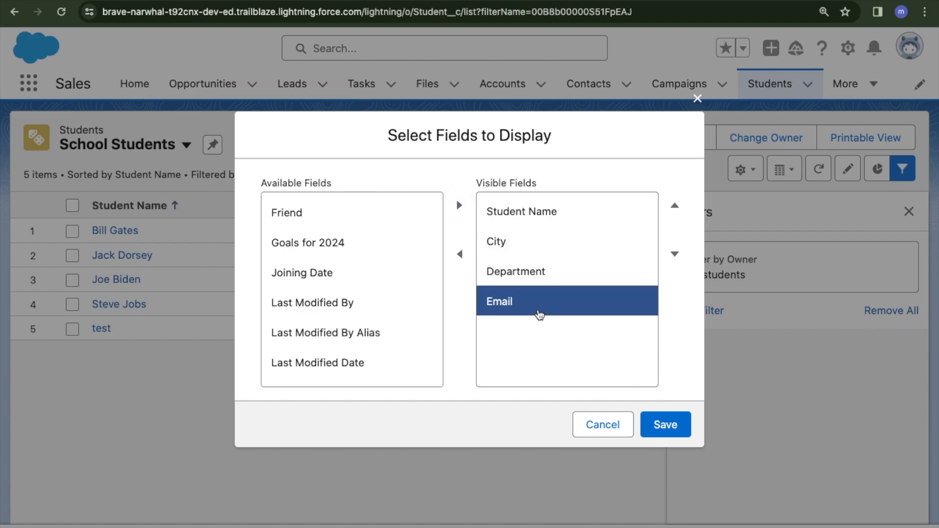
{"action": "left_click", "coordinate": [675, 205]}
Add Record Type as the first of the visible fields and save the field selection.
{"action": "scroll", "coordinate": [358, 327], "scroll_direction": "down", "scroll_amount": 10}
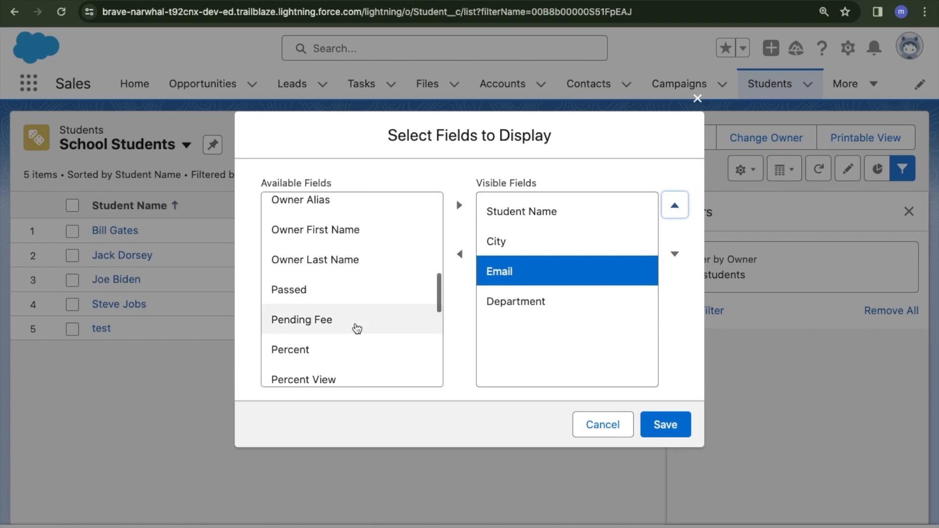
{"action": "scroll", "coordinate": [357, 329], "scroll_direction": "down", "scroll_amount": 4}
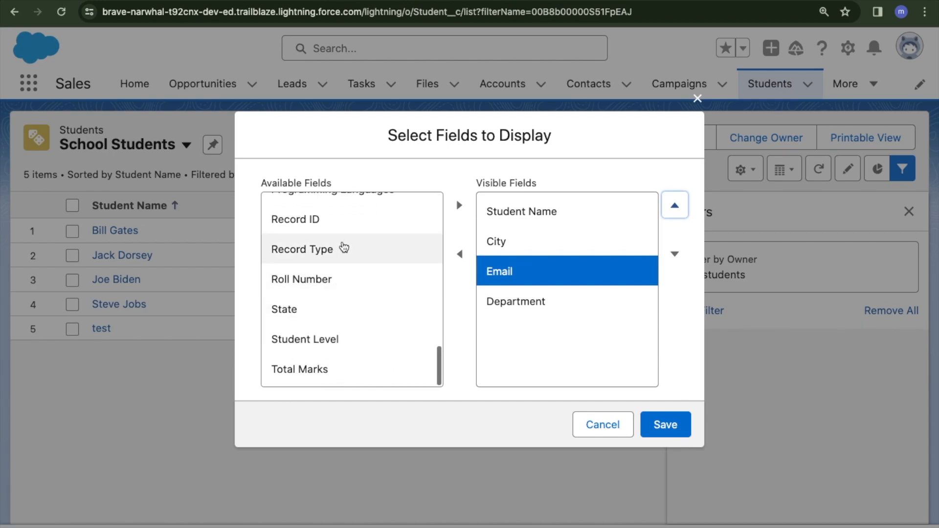
{"action": "left_click", "coordinate": [329, 251]}
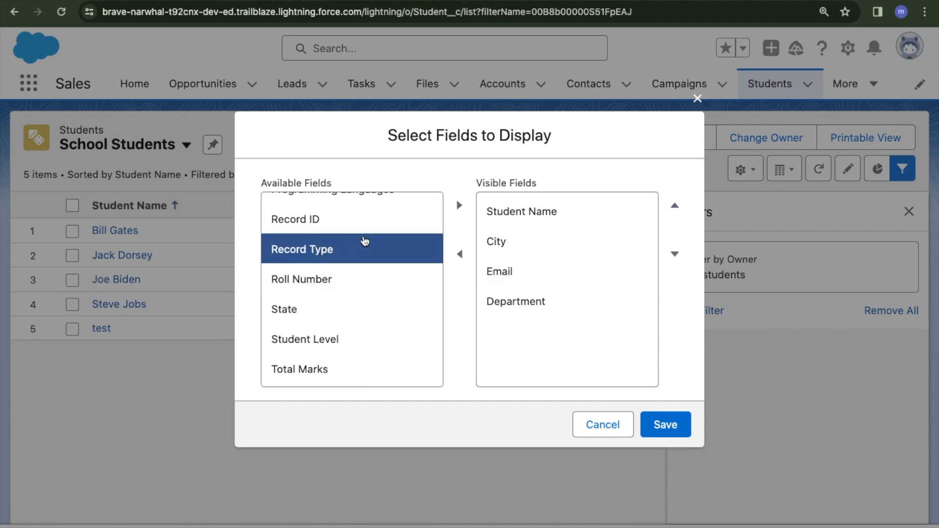
{"action": "left_click", "coordinate": [460, 206]}
{"action": "left_click", "coordinate": [510, 335]}
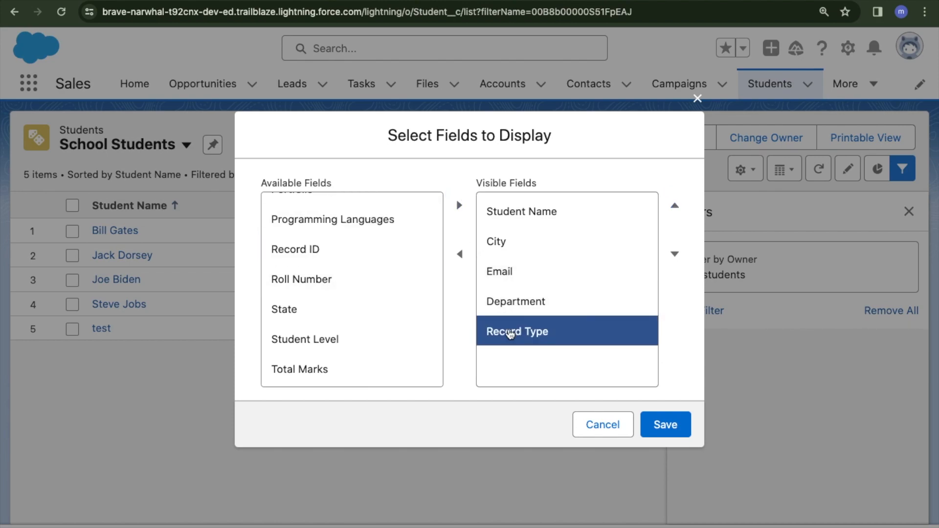
{"action": "left_click", "coordinate": [675, 206]}
{"action": "left_click", "coordinate": [675, 206]}
{"action": "left_click", "coordinate": [663, 427]}
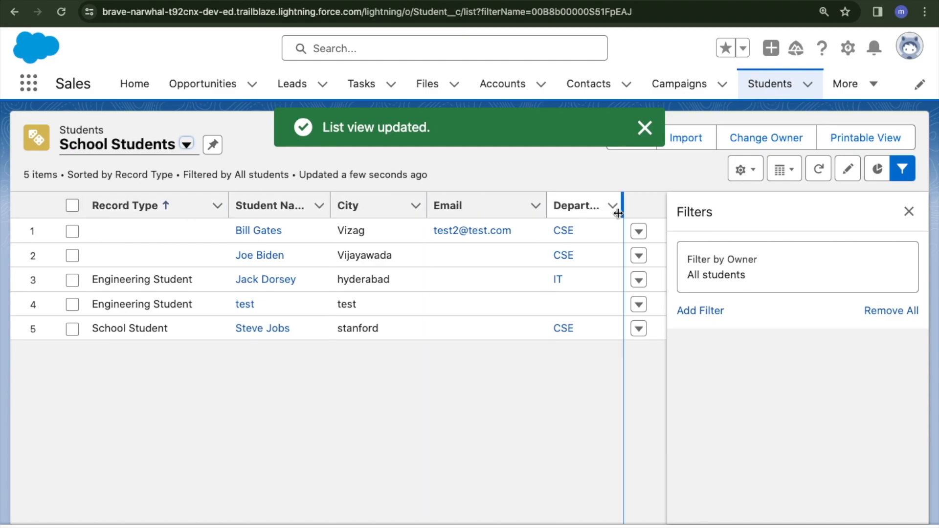
Hide the Filters panel of the School Students list view to show the columns at full width.
{"action": "left_click", "coordinate": [903, 169]}
{"action": "left_click", "coordinate": [902, 170]}
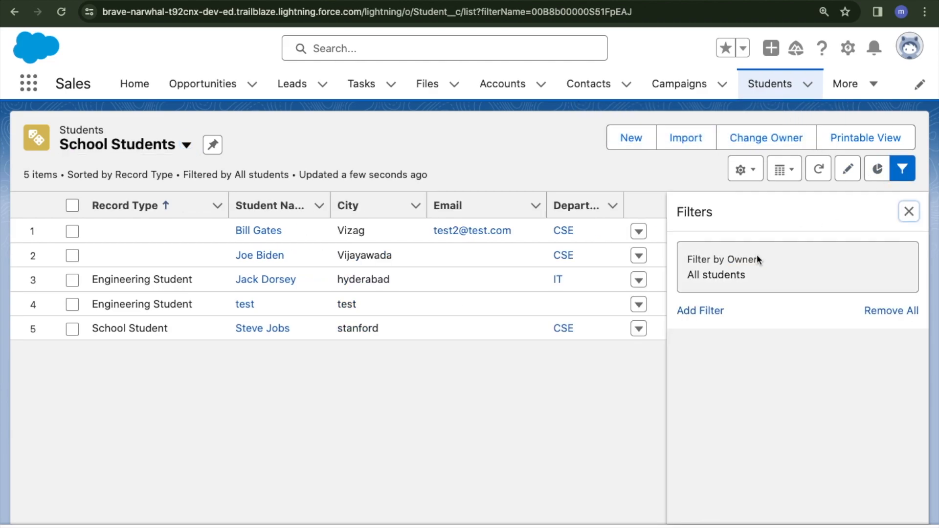
{"action": "left_click", "coordinate": [902, 169]}
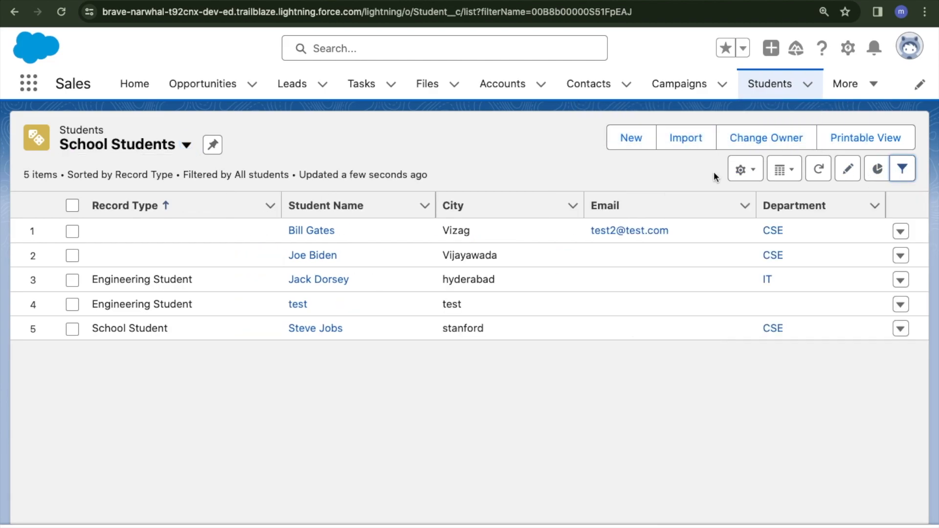
{"action": "left_click", "coordinate": [744, 169]}
{"action": "left_click", "coordinate": [424, 151]}
Visit Contacts, return to Students, and pin the School Students list view as the default.
{"action": "left_click", "coordinate": [597, 93]}
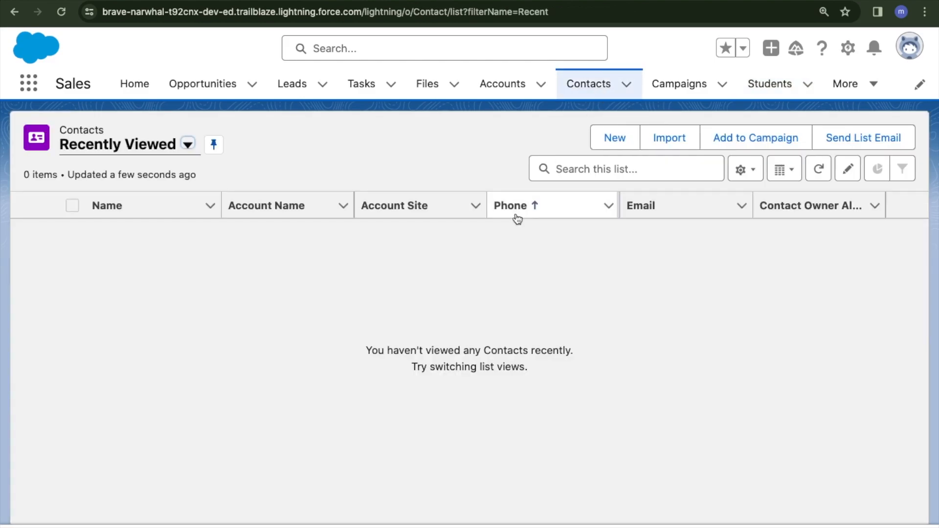
{"action": "left_click", "coordinate": [752, 85]}
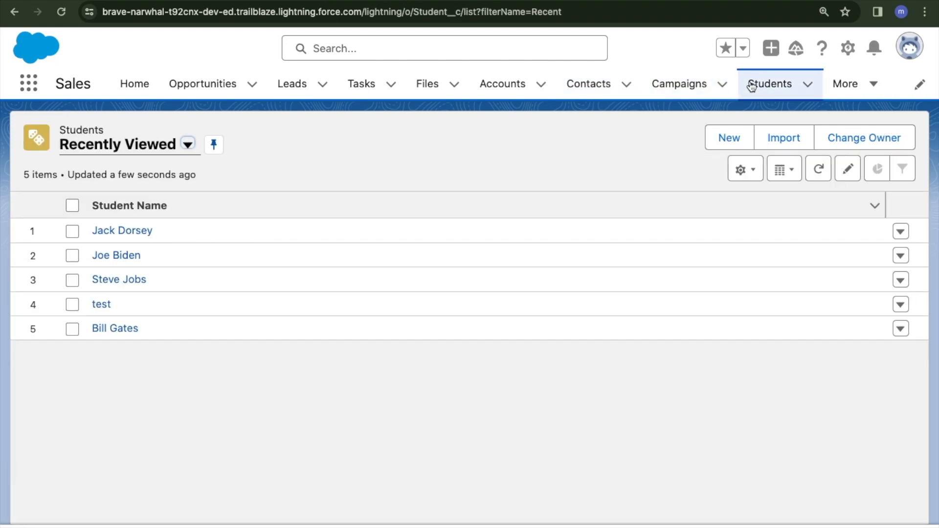
{"action": "left_click", "coordinate": [191, 150]}
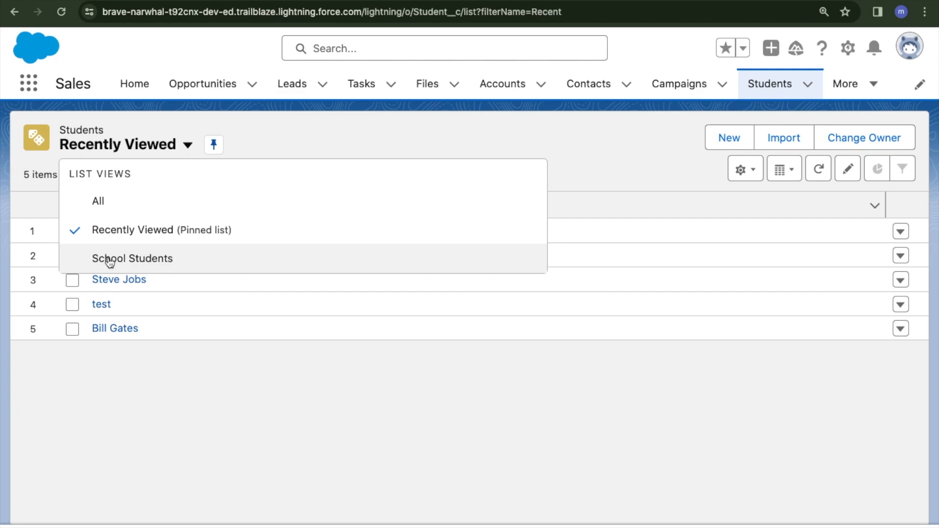
{"action": "left_click", "coordinate": [156, 262]}
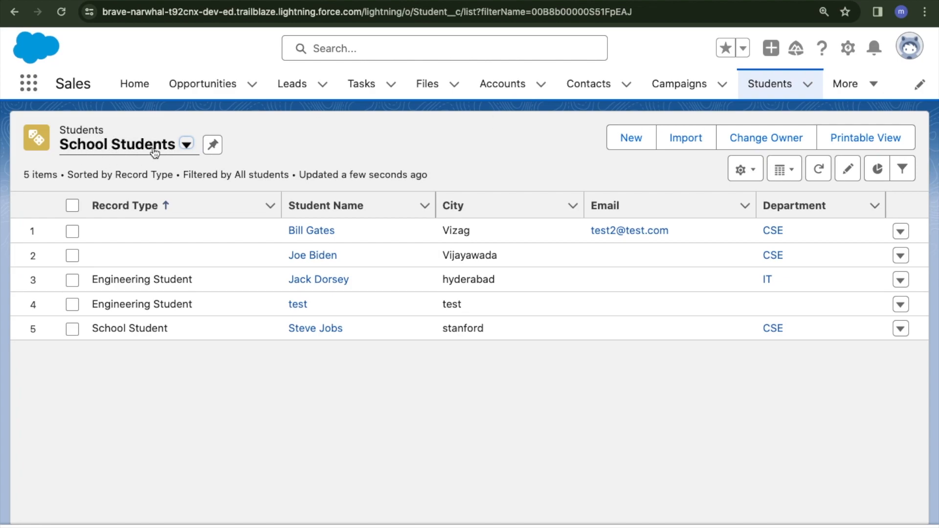
{"action": "left_click", "coordinate": [213, 145]}
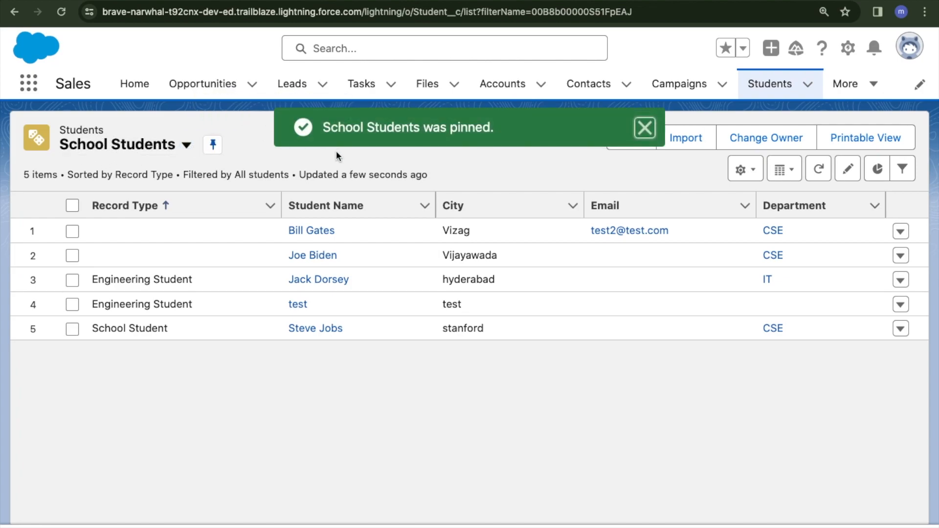
Check the pinned list by going to Contacts and back to Students and reviewing the available list views.
{"action": "left_click", "coordinate": [581, 88]}
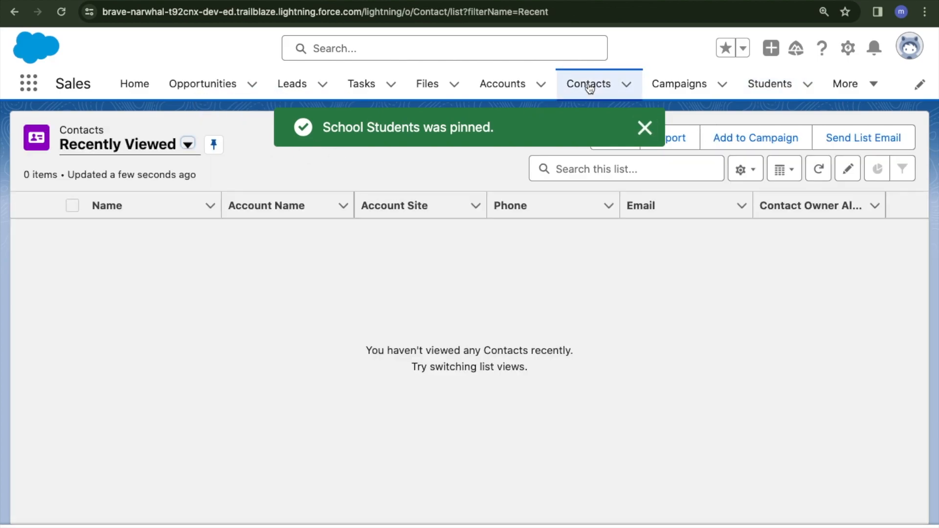
{"action": "left_click", "coordinate": [786, 87]}
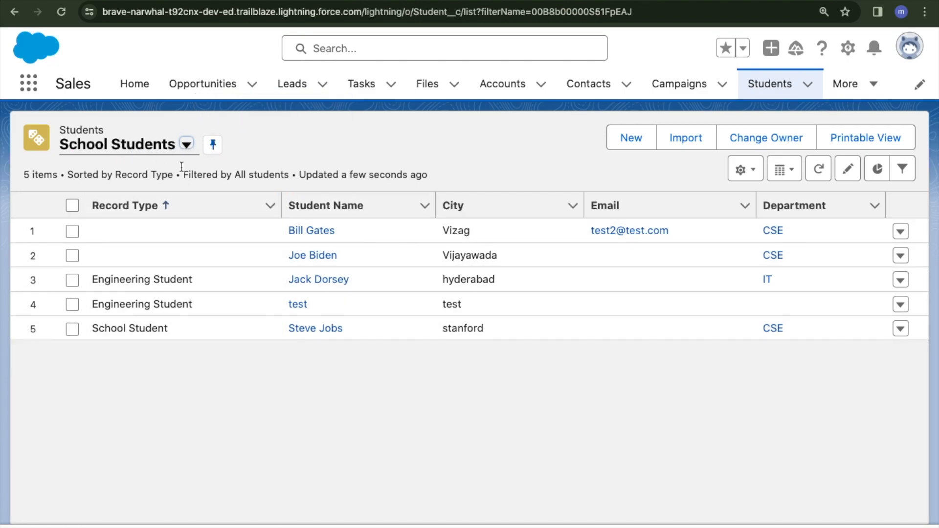
{"action": "left_click", "coordinate": [186, 145]}
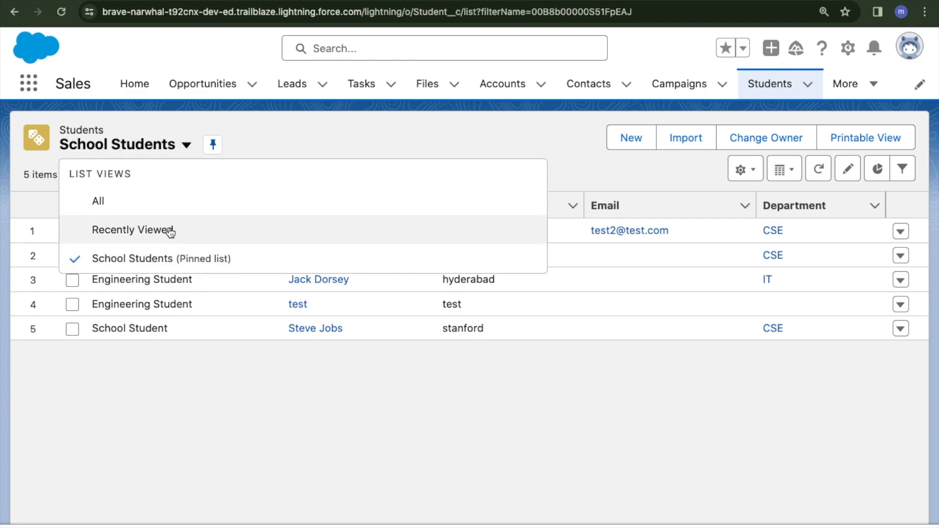
{"action": "left_click", "coordinate": [367, 142]}
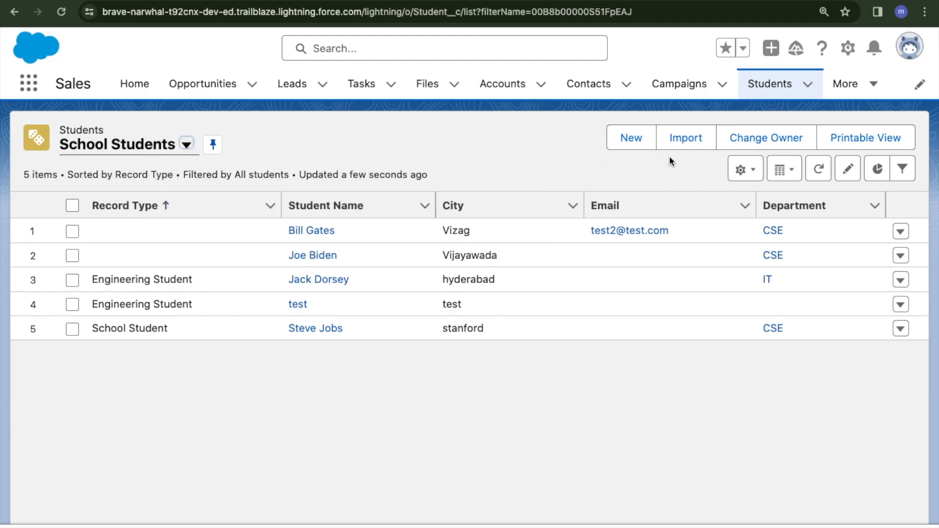
Review the School Students sharing options, including sharing by roles, and save the view as visible only to its creator.
{"action": "left_click", "coordinate": [741, 170]}
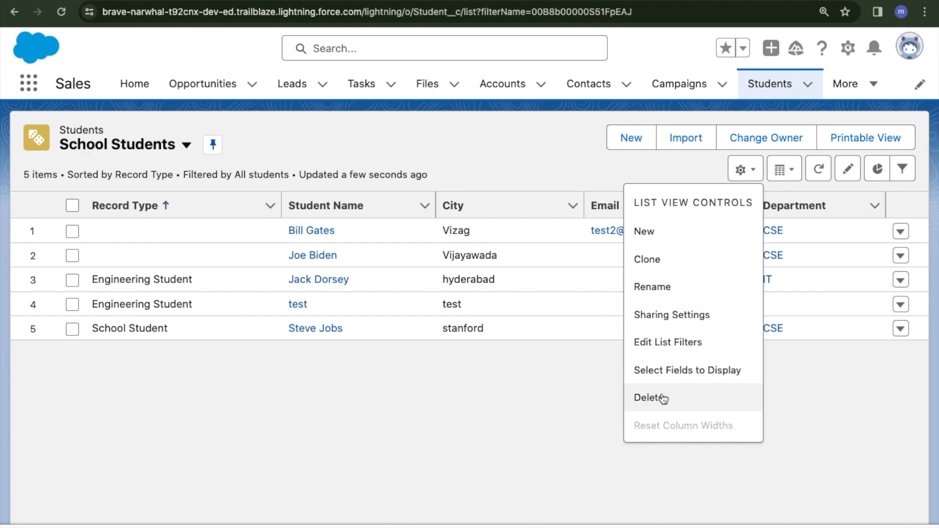
{"action": "left_click", "coordinate": [676, 316]}
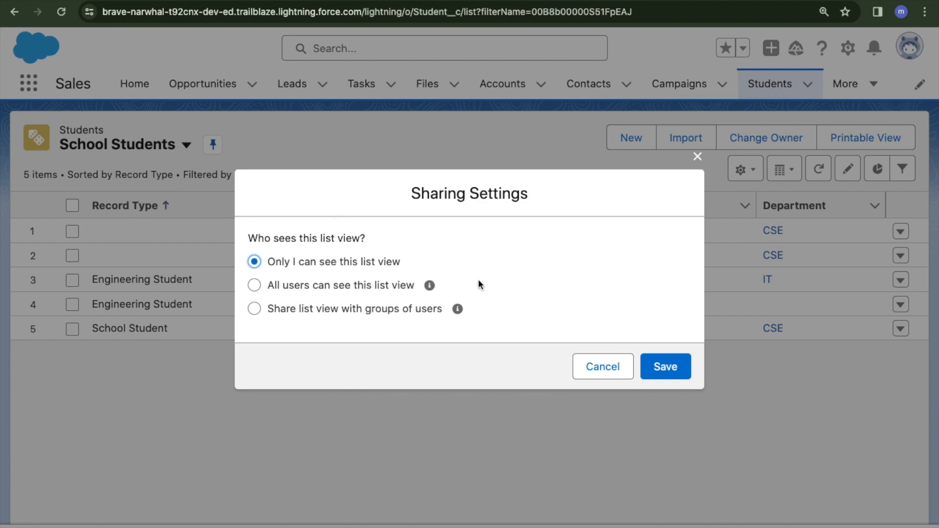
{"action": "left_click", "coordinate": [303, 285]}
{"action": "left_click", "coordinate": [299, 312]}
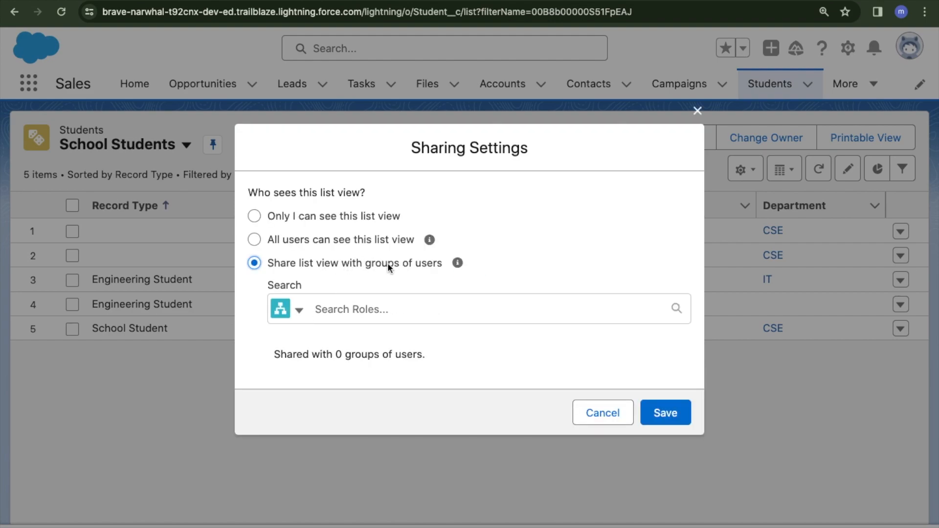
{"action": "left_click", "coordinate": [368, 311]}
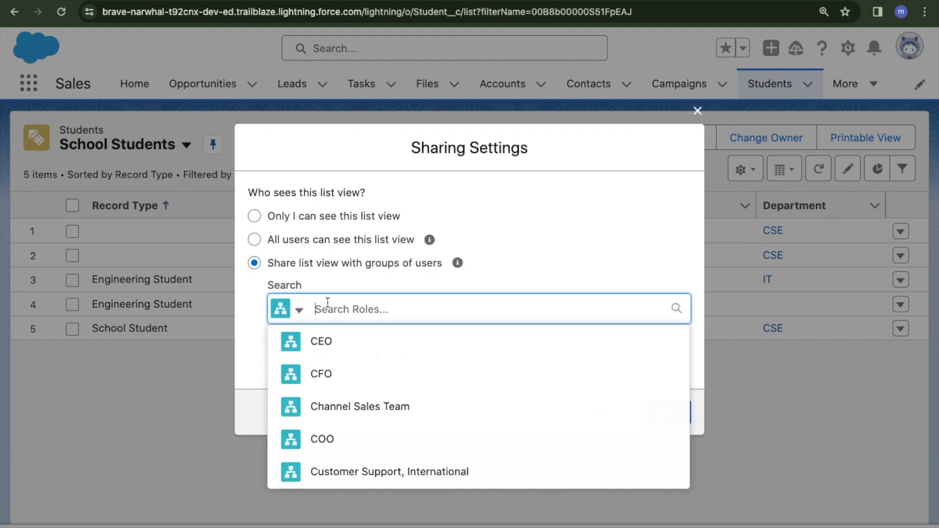
{"action": "left_click", "coordinate": [286, 308]}
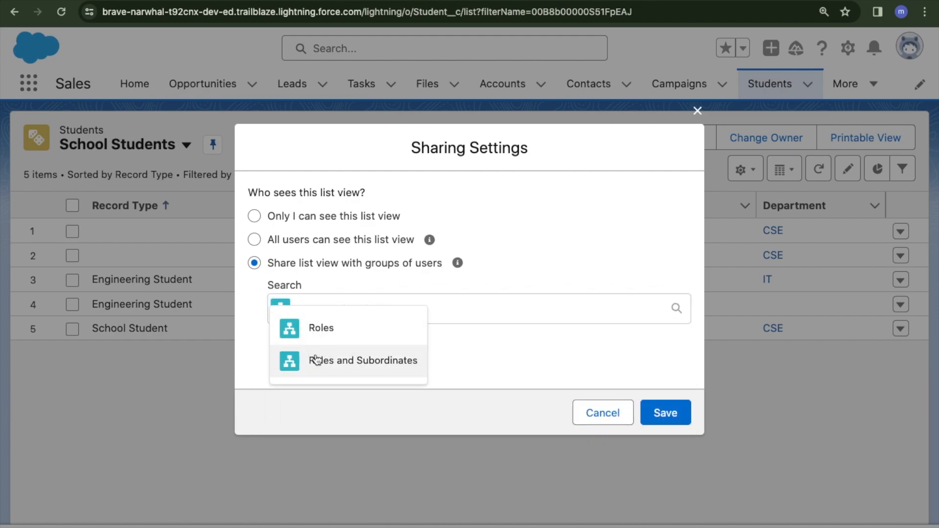
{"action": "left_click", "coordinate": [258, 337]}
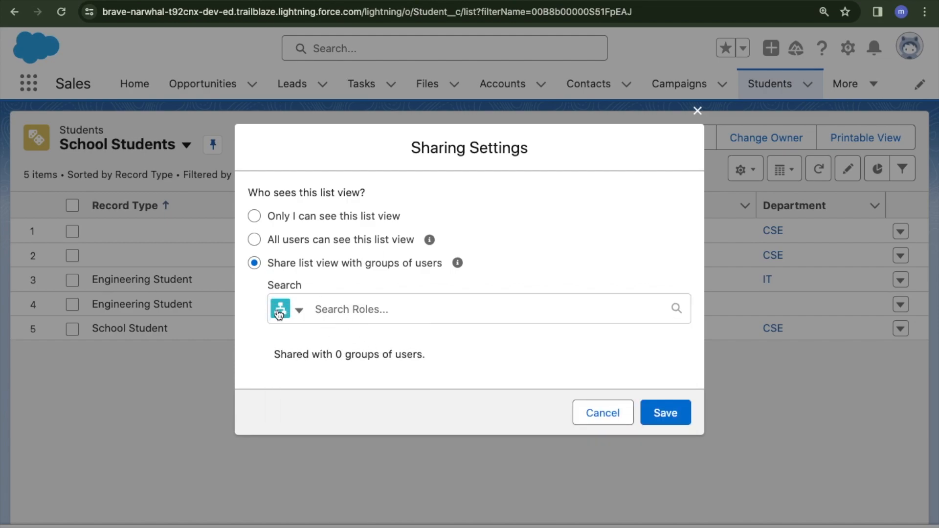
{"action": "left_click", "coordinate": [300, 314]}
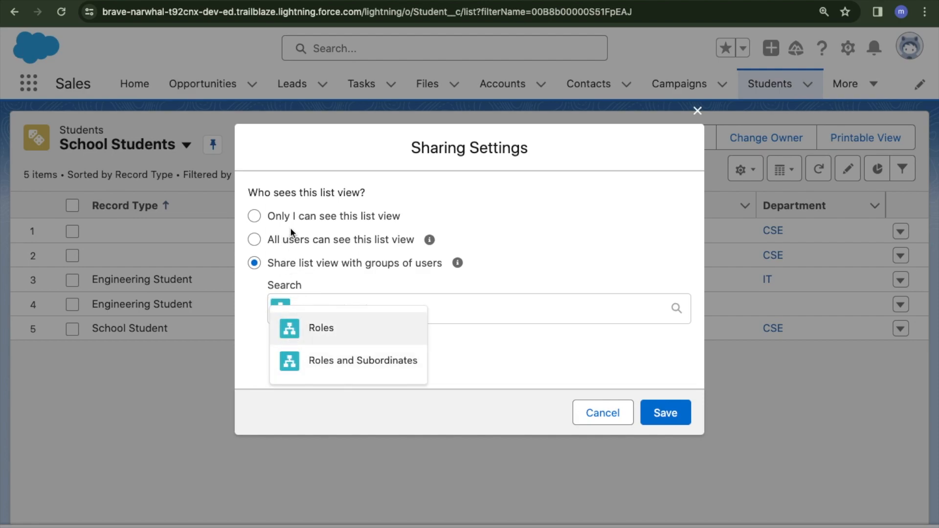
{"action": "left_click", "coordinate": [294, 216]}
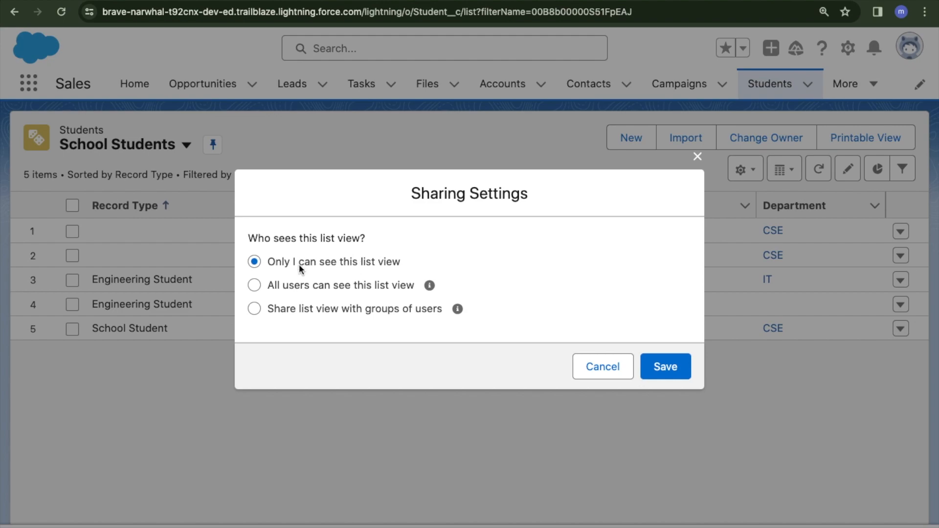
{"action": "left_click", "coordinate": [681, 371]}
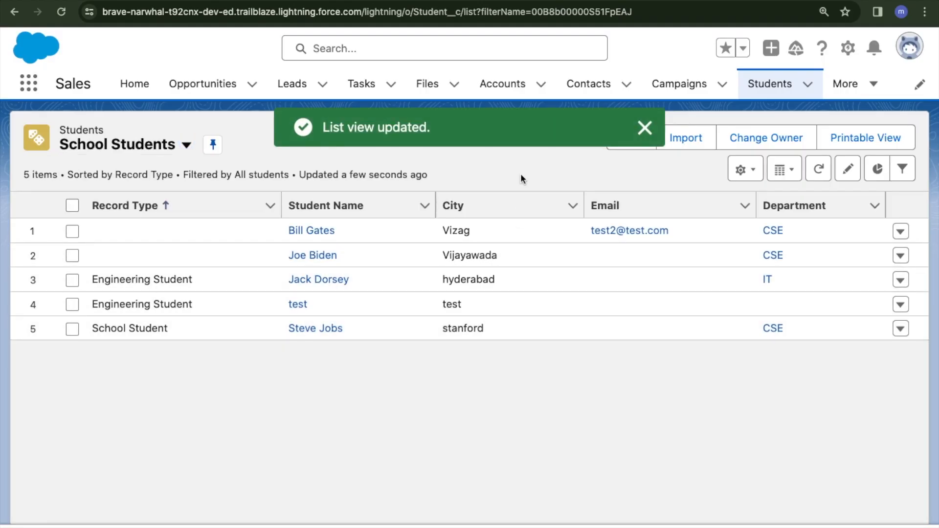
Switch to the other user's session in the College app and check which Students list views that user can select.
{"action": "key", "text": "ctrl+Right"}
{"action": "key", "text": "ctrl+Left"}
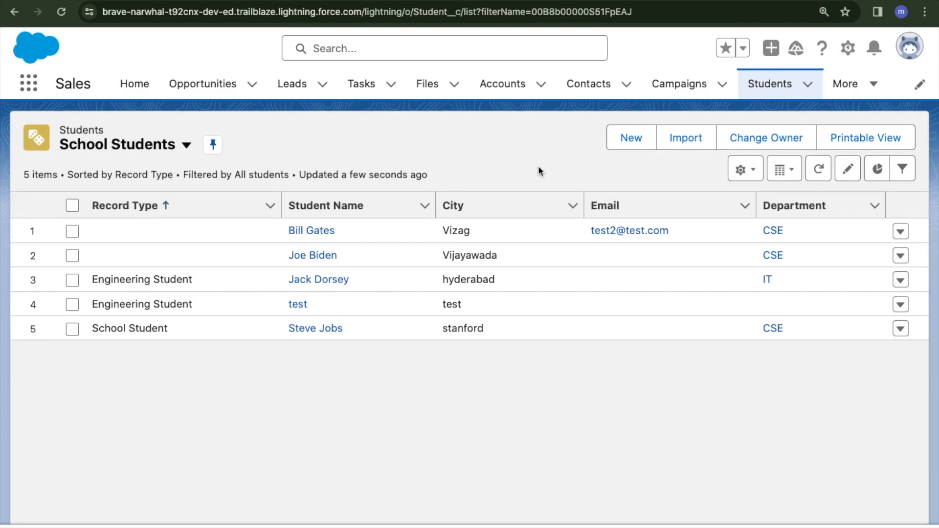
{"action": "key", "text": "ctrl+Right"}
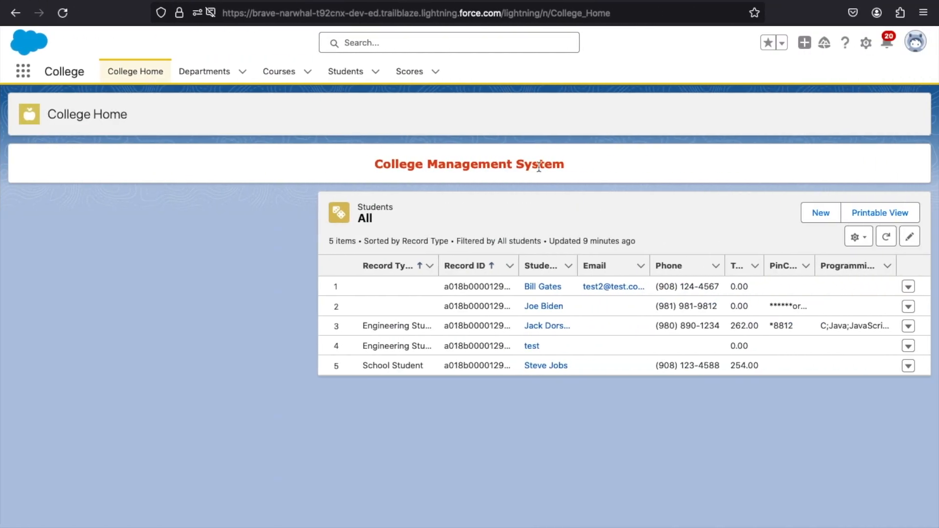
{"action": "left_click", "coordinate": [919, 43]}
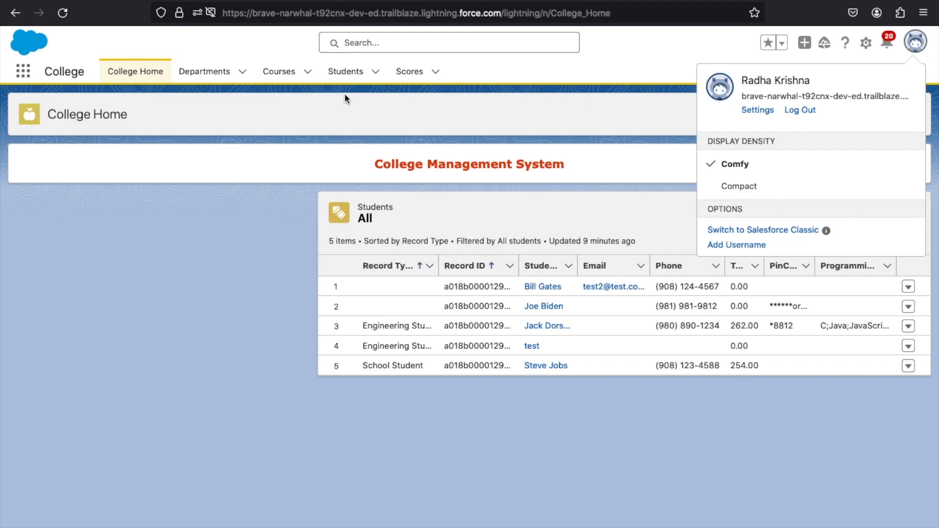
{"action": "left_click", "coordinate": [486, 117]}
{"action": "left_click", "coordinate": [347, 73]}
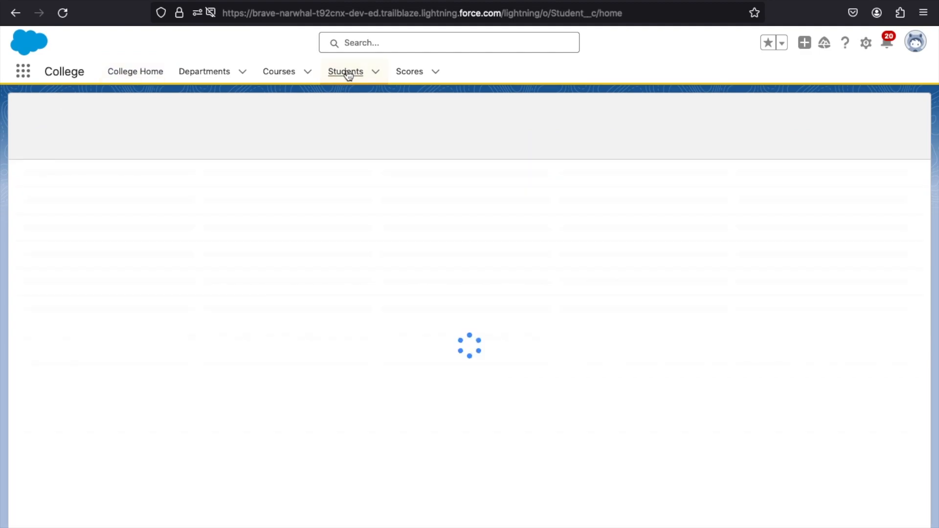
{"action": "left_click", "coordinate": [151, 120]}
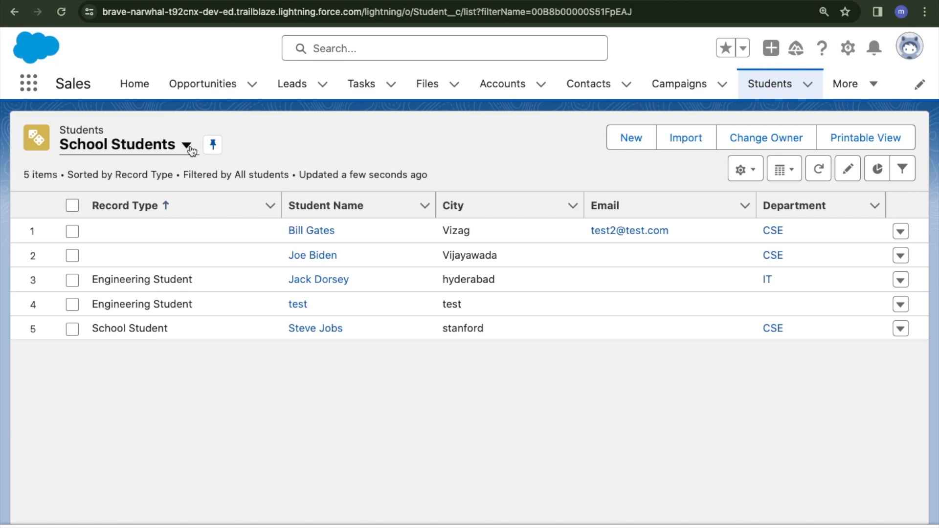
Change the School Students sharing settings so that all users can see the list view, and save.
{"action": "left_click", "coordinate": [756, 174]}
{"action": "left_click", "coordinate": [688, 318]}
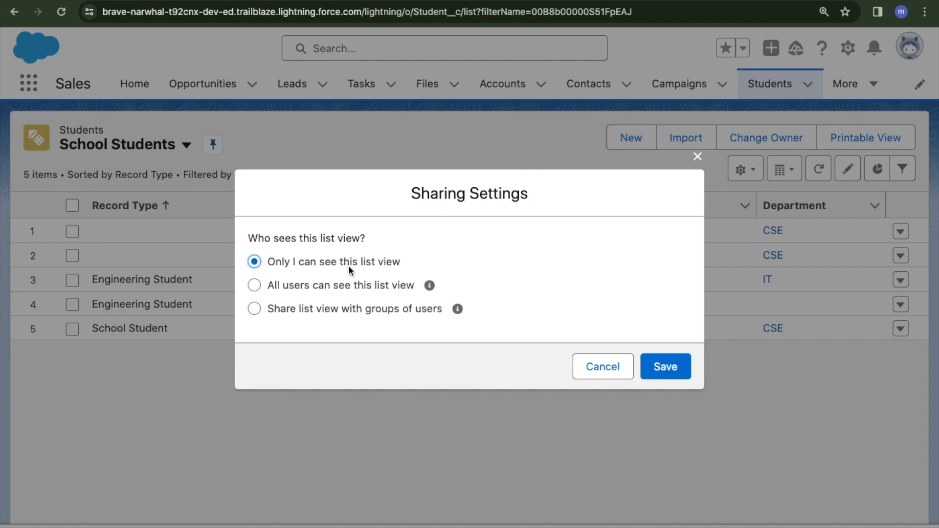
{"action": "left_click", "coordinate": [335, 288]}
{"action": "left_click", "coordinate": [664, 366]}
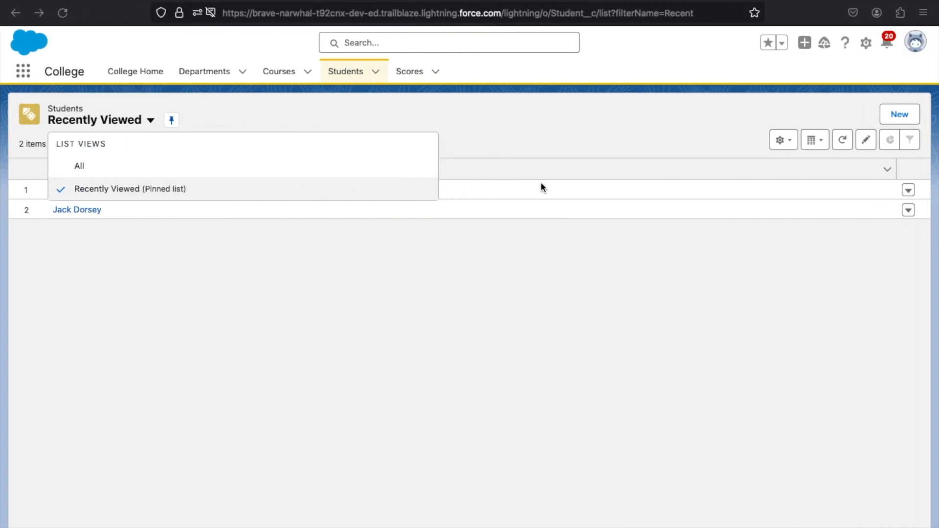
Reload the Students page in the other user's session and open the School Students list view.
{"action": "left_click", "coordinate": [63, 12]}
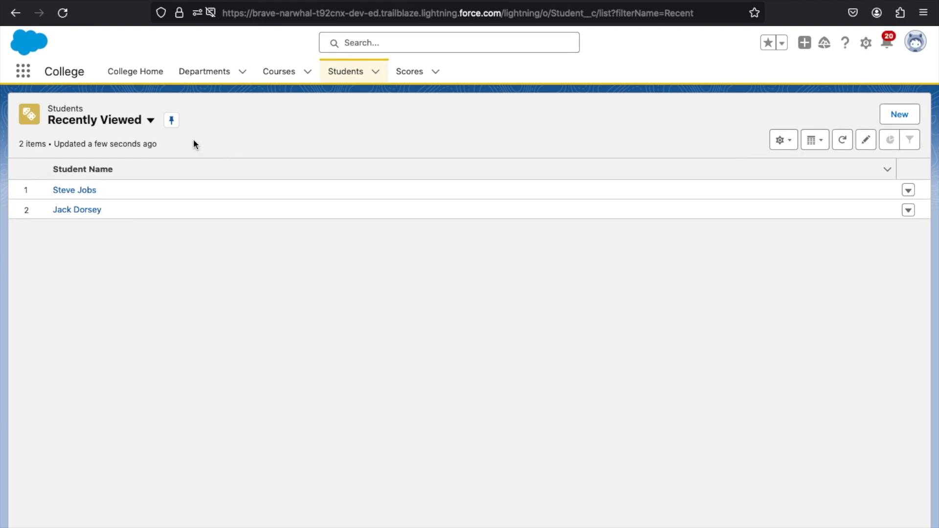
{"action": "left_click", "coordinate": [154, 126]}
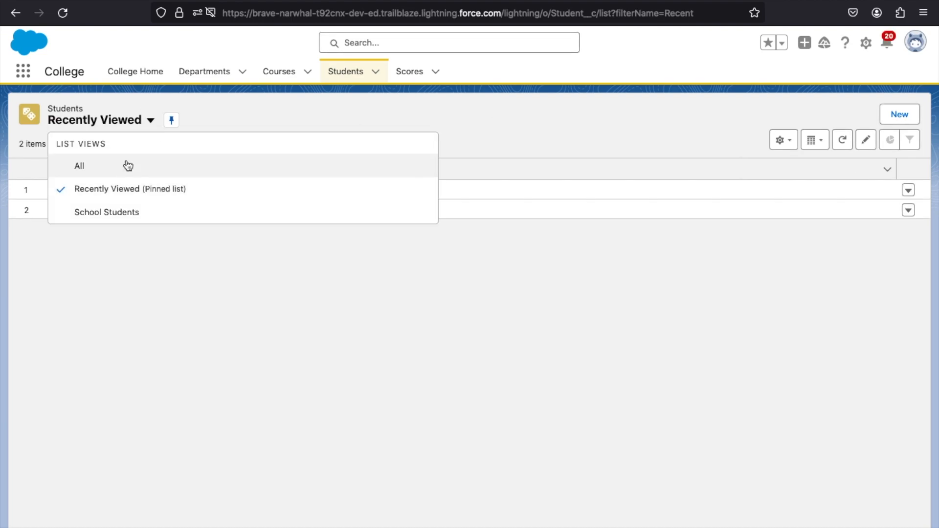
{"action": "left_click", "coordinate": [107, 215]}
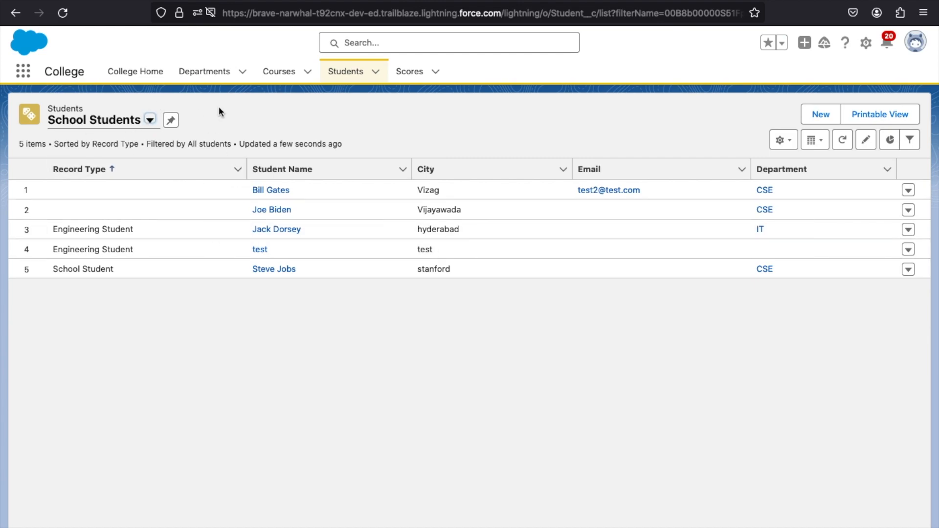
Pin School Students as the other user's default list view and check it by visiting Courses and returning to Students.
{"action": "left_click", "coordinate": [171, 121]}
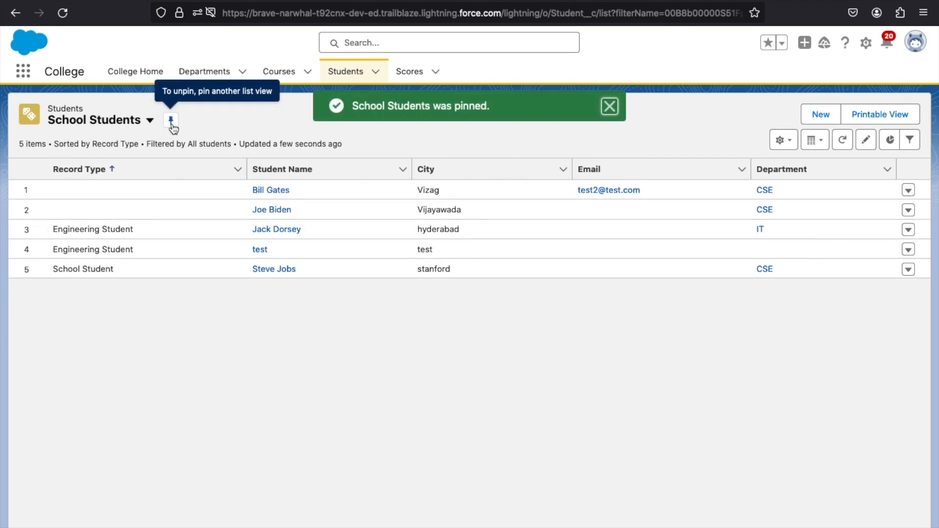
{"action": "left_click", "coordinate": [265, 73]}
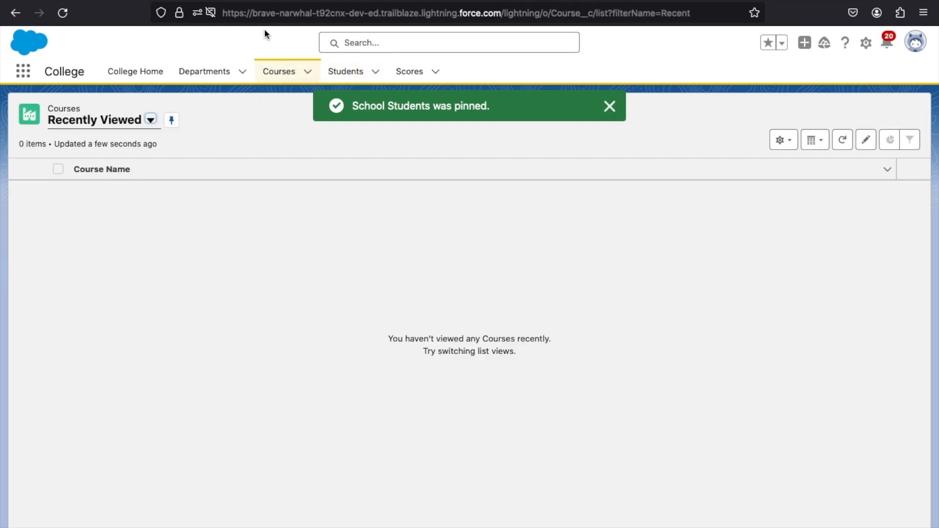
{"action": "left_click", "coordinate": [343, 73]}
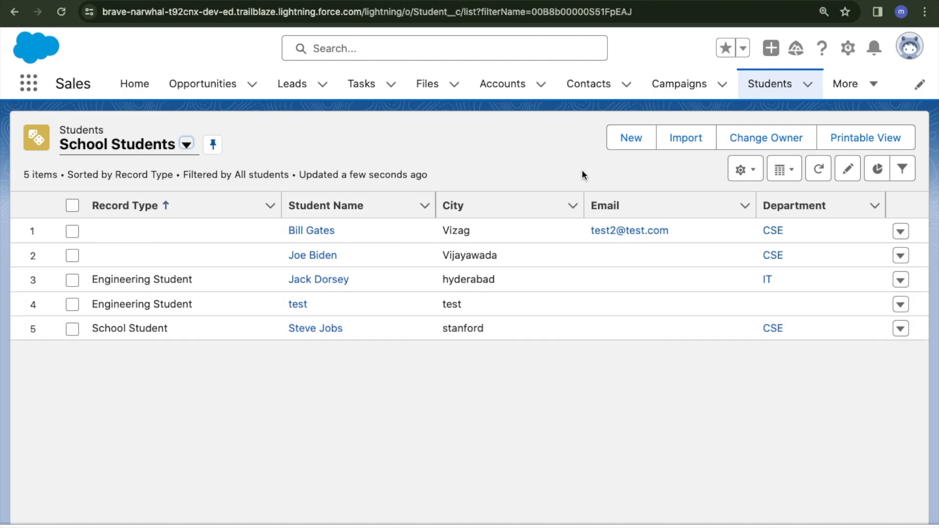
Show the filters of the School Students list view in the Sales app and clear the unfinished new filter.
{"action": "left_click", "coordinate": [790, 175]}
{"action": "left_click", "coordinate": [656, 162]}
{"action": "left_click", "coordinate": [902, 170]}
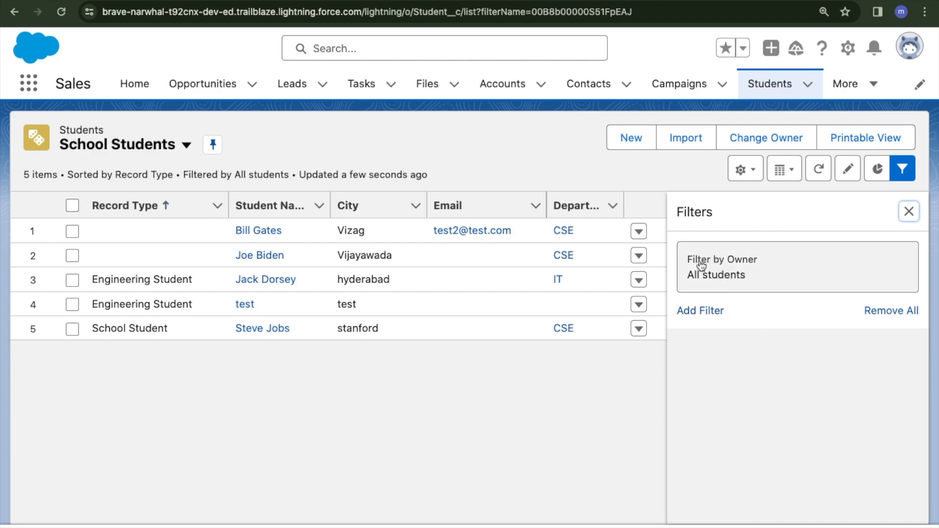
{"action": "left_click", "coordinate": [690, 312]}
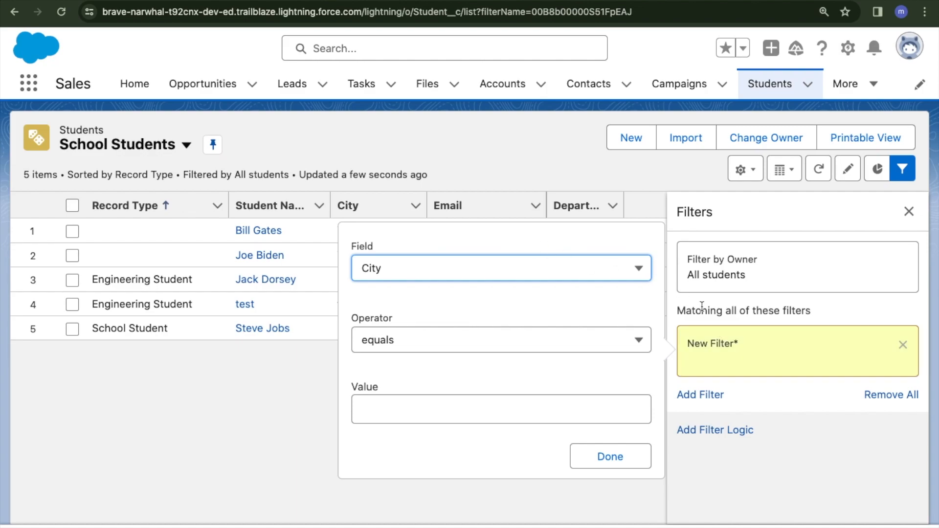
{"action": "left_click", "coordinate": [865, 395]}
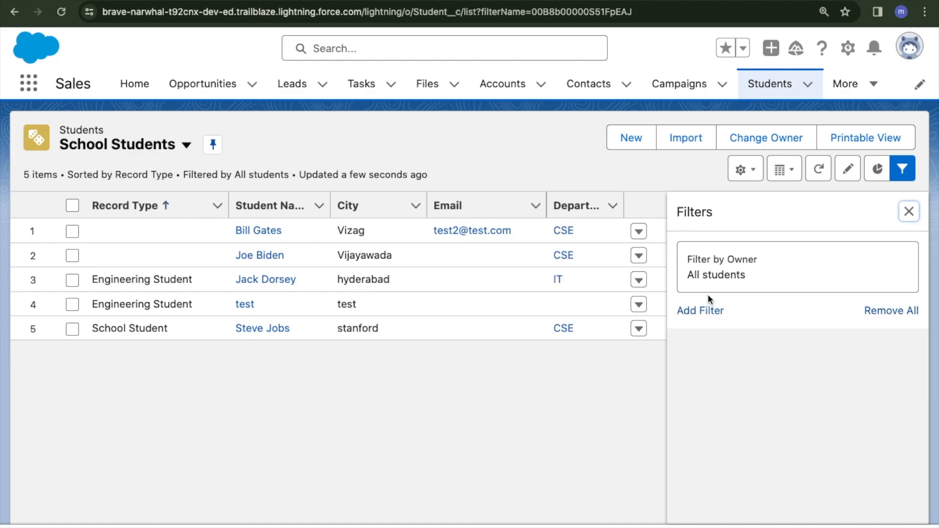
Add and save a Department equals CSE filter on School Students, and dismiss the navigation tip in the other user's session.
{"action": "left_click", "coordinate": [692, 313]}
{"action": "left_click", "coordinate": [408, 275]}
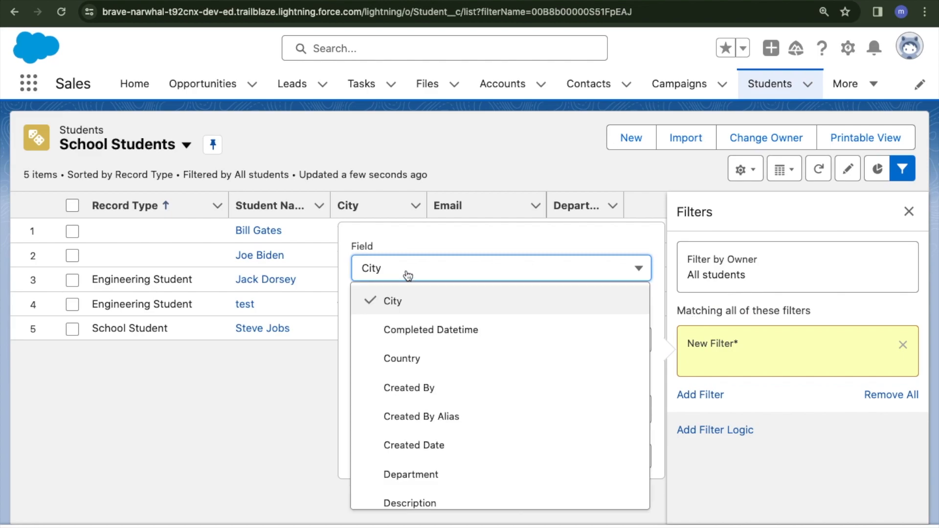
{"action": "scroll", "coordinate": [411, 401], "scroll_direction": "down", "scroll_amount": 3}
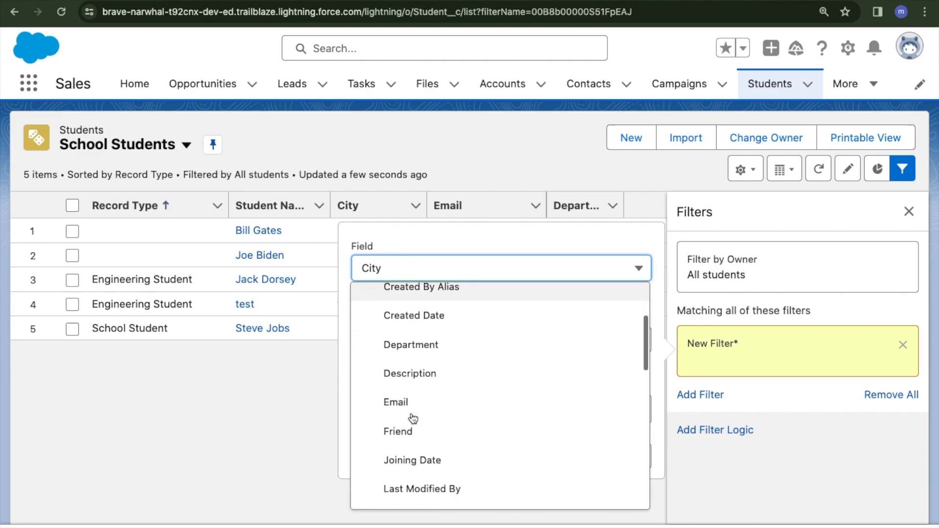
{"action": "left_click", "coordinate": [425, 353]}
{"action": "left_click", "coordinate": [413, 402]}
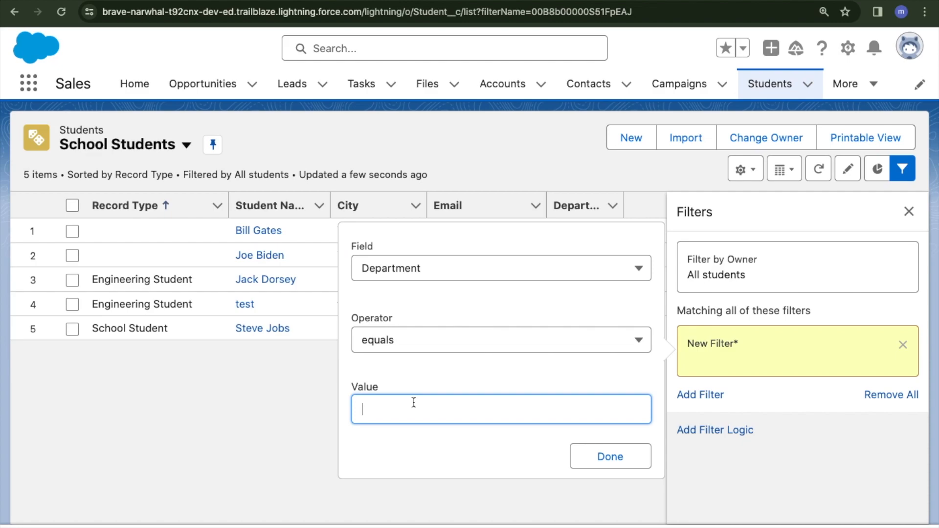
{"action": "type", "text": "CS"}
{"action": "left_click", "coordinate": [589, 450]}
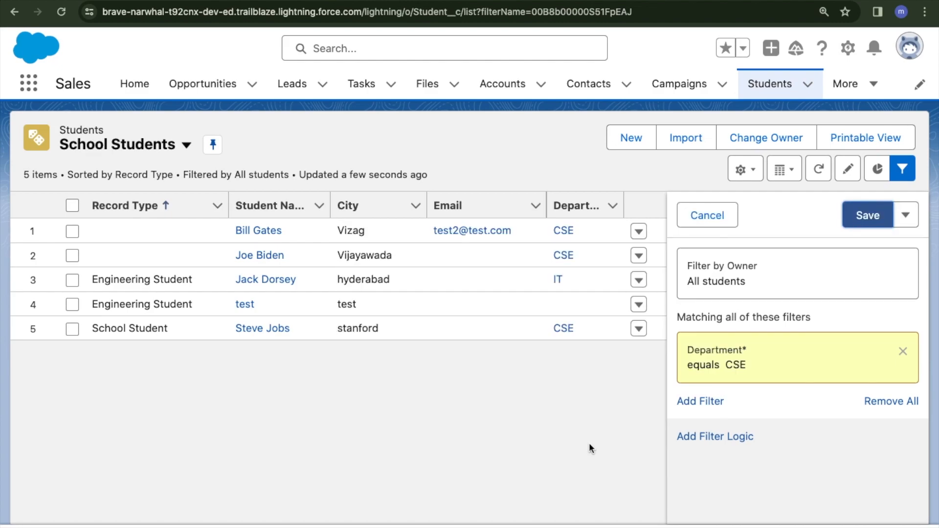
{"action": "left_click", "coordinate": [855, 211]}
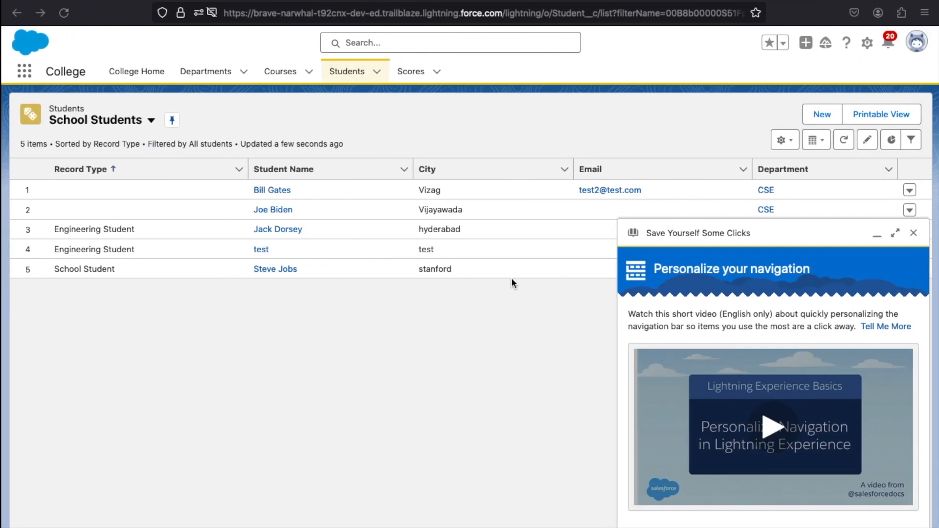
{"action": "left_click", "coordinate": [913, 233]}
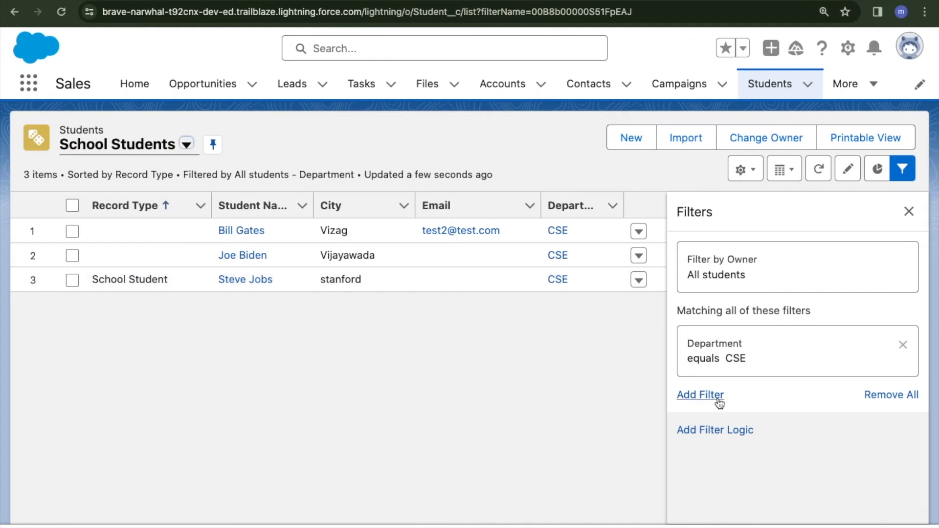
Add a second filter, City equals Vizag, to the School Students list view and save it.
{"action": "left_click", "coordinate": [692, 396]}
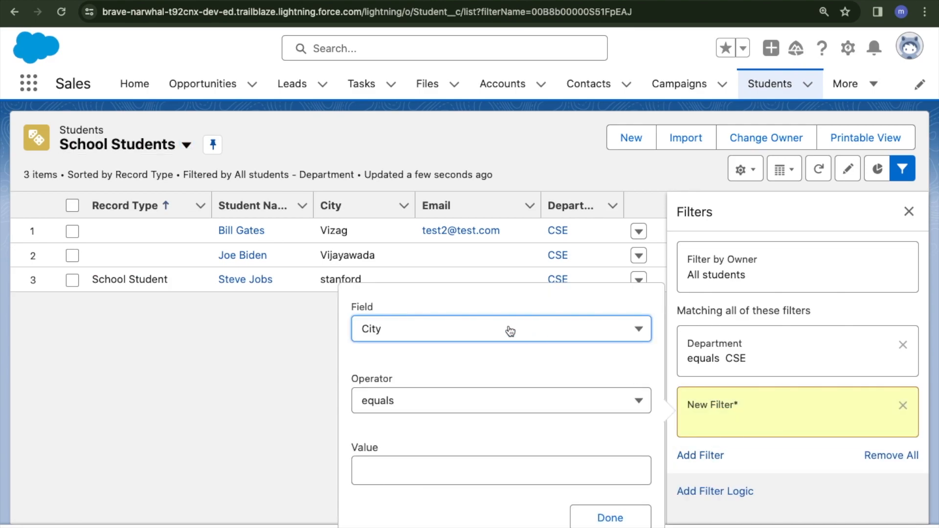
{"action": "left_click", "coordinate": [478, 334]}
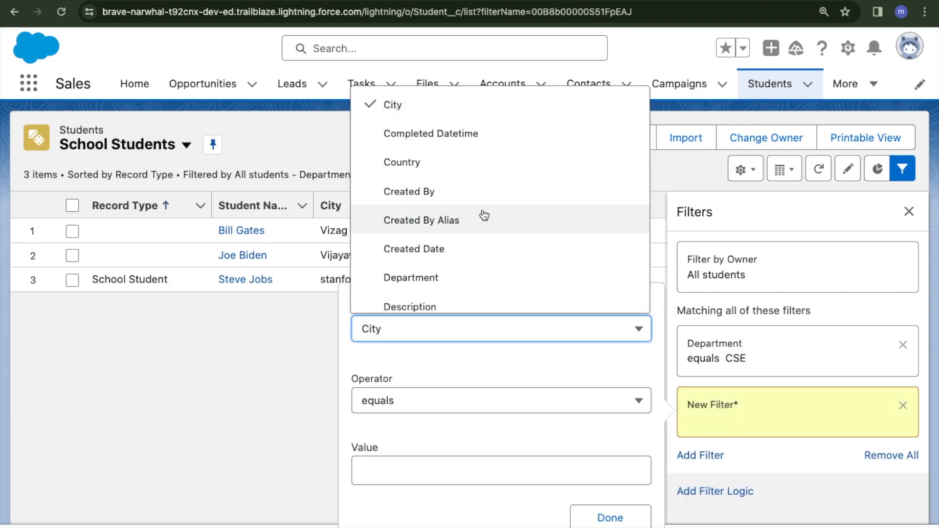
{"action": "left_click", "coordinate": [327, 308]}
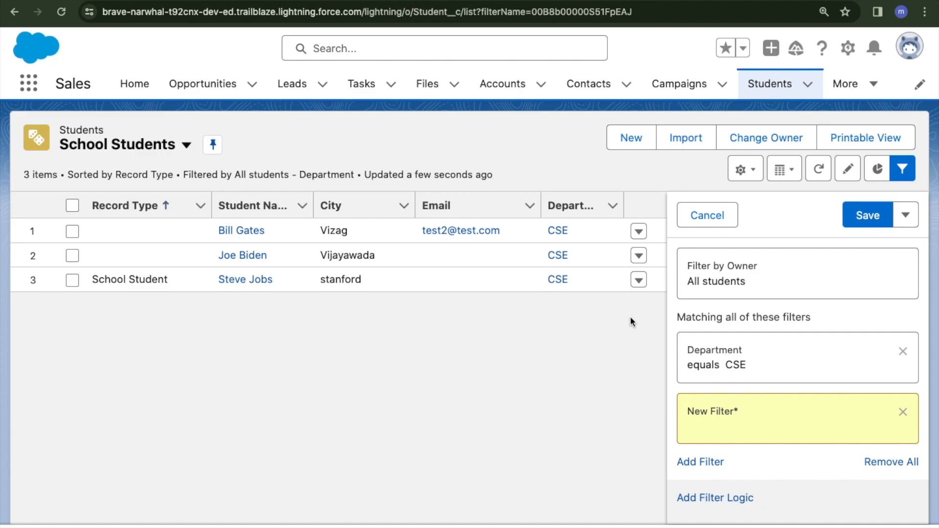
{"action": "left_click", "coordinate": [735, 413]}
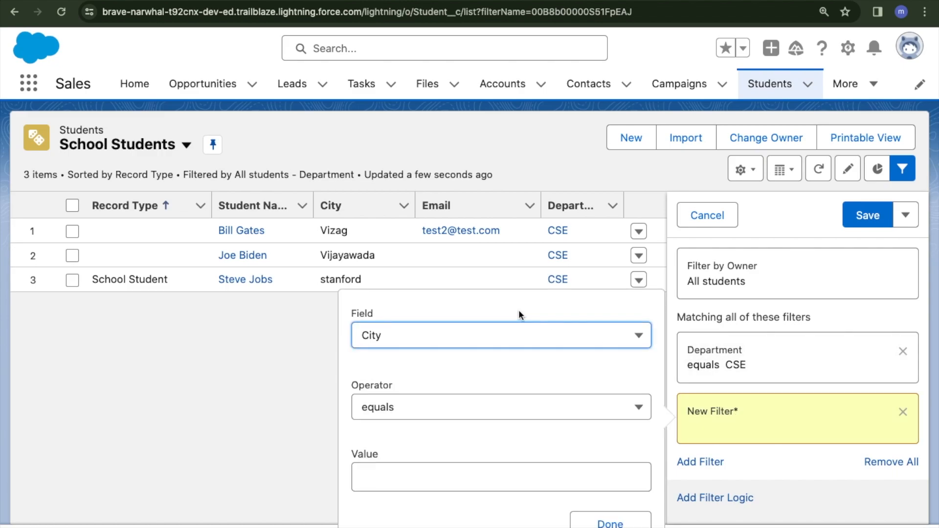
{"action": "left_click", "coordinate": [387, 479]}
{"action": "type", "text": "Vizag"}
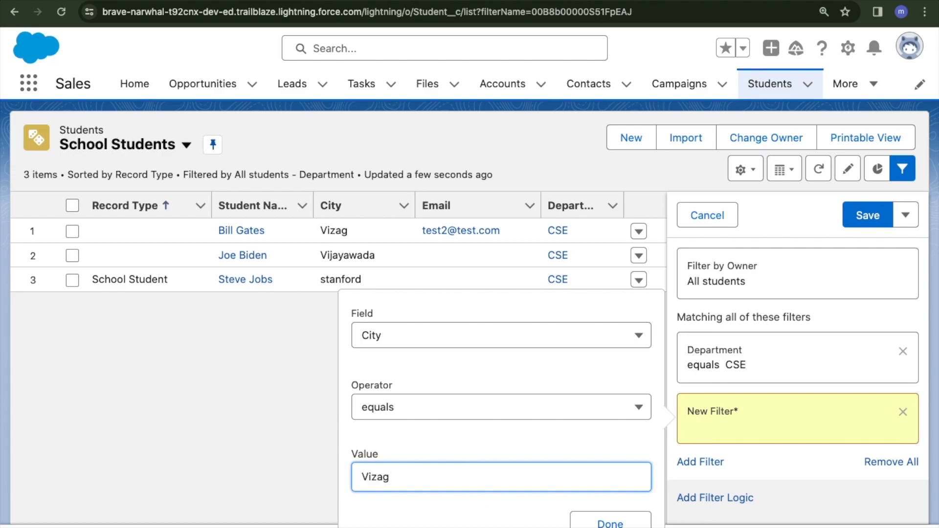
{"action": "left_click", "coordinate": [607, 524]}
{"action": "left_click", "coordinate": [874, 215]}
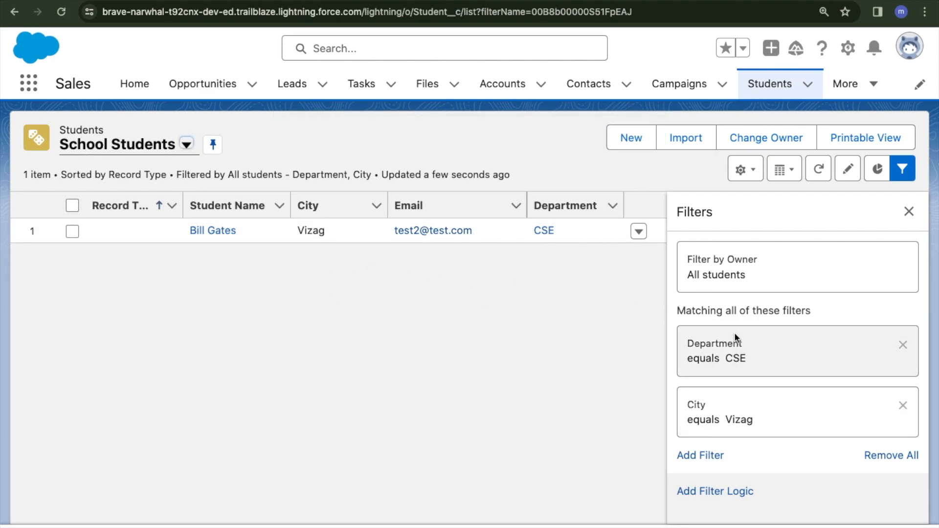
Hide the filters of the School Students list view and review the available list view controls.
{"action": "left_click", "coordinate": [903, 172]}
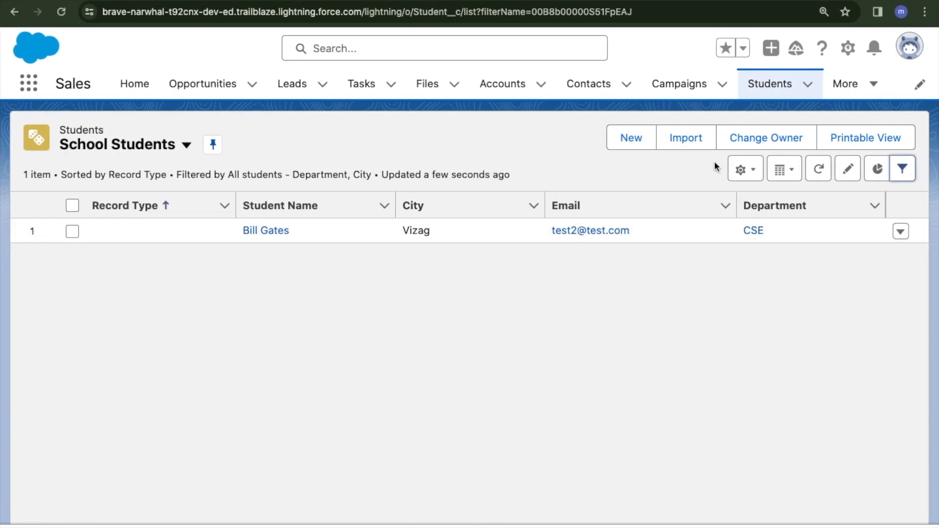
{"action": "left_click", "coordinate": [741, 170]}
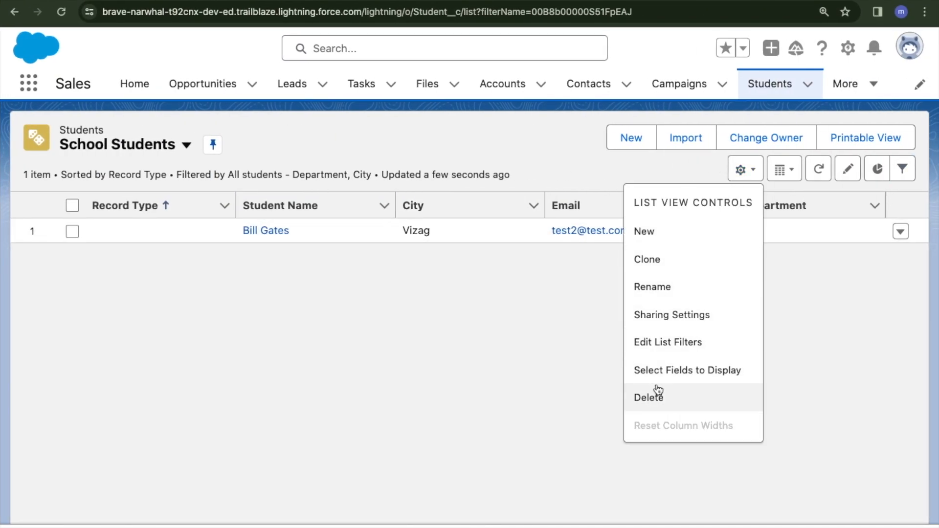
{"action": "left_click", "coordinate": [435, 389]}
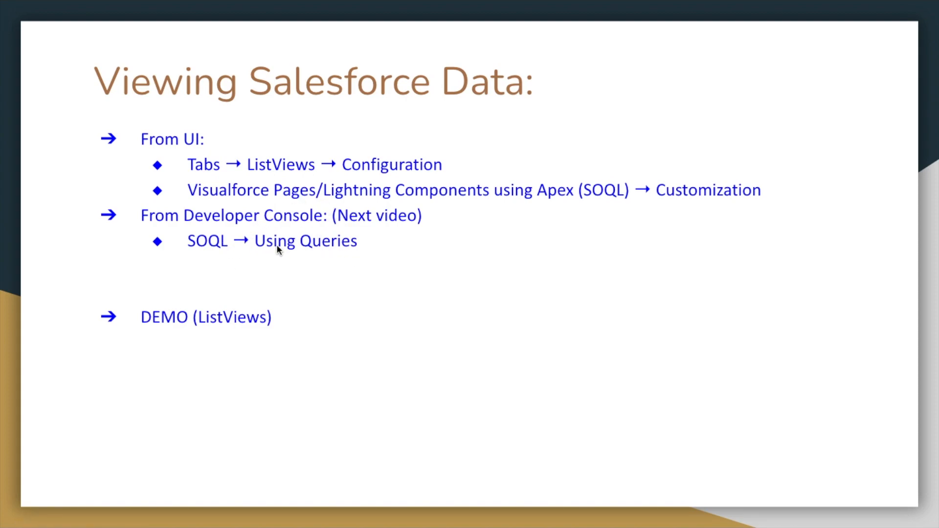
Return from the slides to Salesforce and open the Developer Console in a new browser tab.
{"action": "key", "text": "ctrl+Right"}
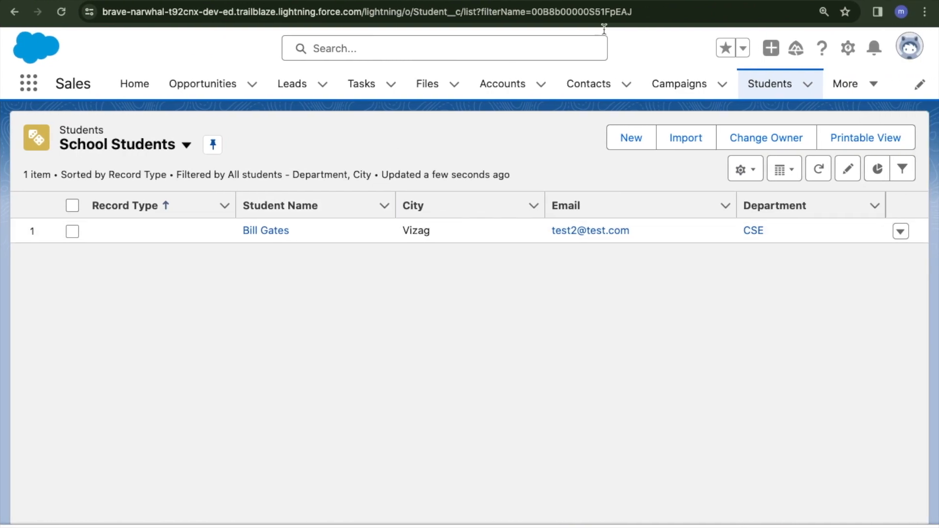
{"action": "left_click", "coordinate": [849, 51]}
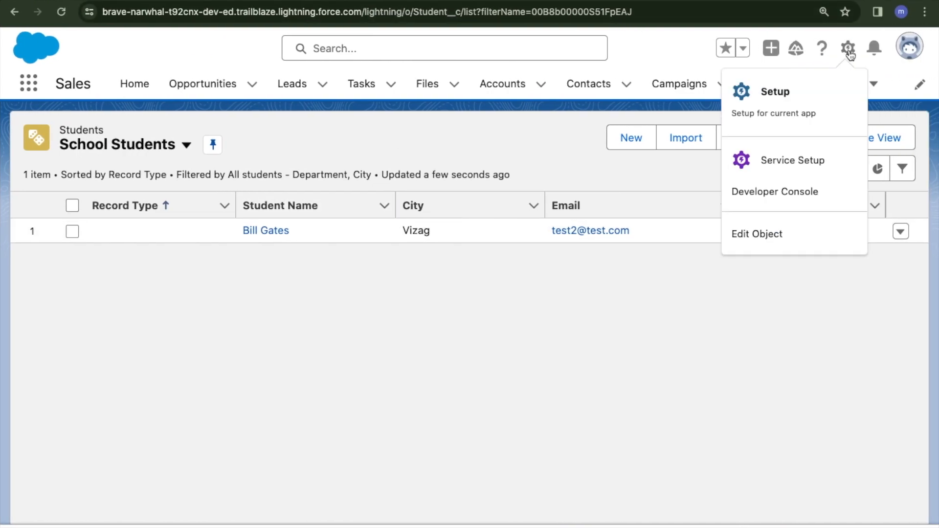
{"action": "right_click", "coordinate": [785, 195]}
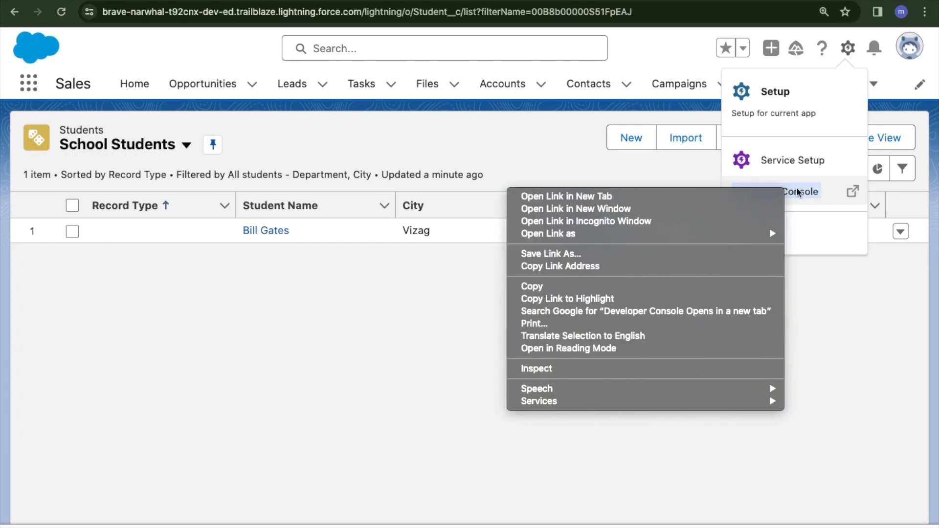
{"action": "left_click", "coordinate": [702, 197]}
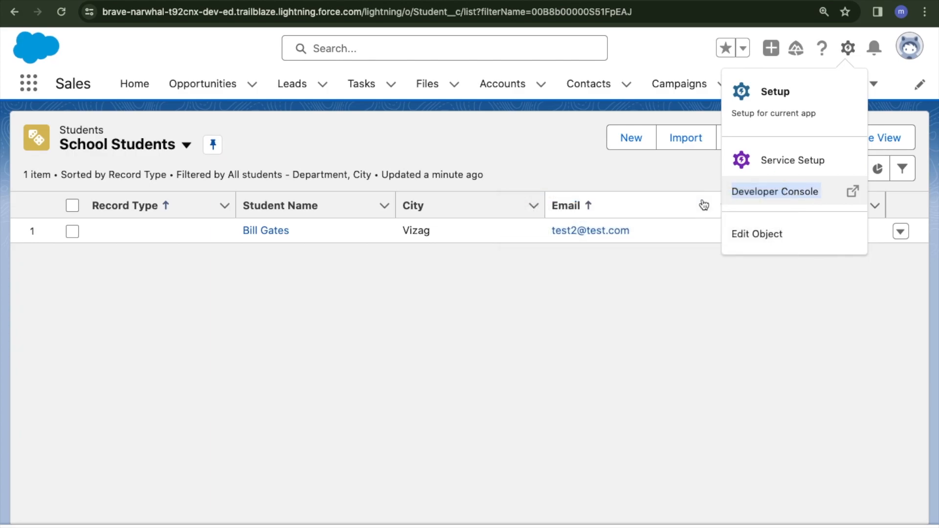
Switch to the Developer Console, enlarge its lower pane to about half the window height, and show the Query Editor.
{"action": "left_click", "coordinate": [410, 0]}
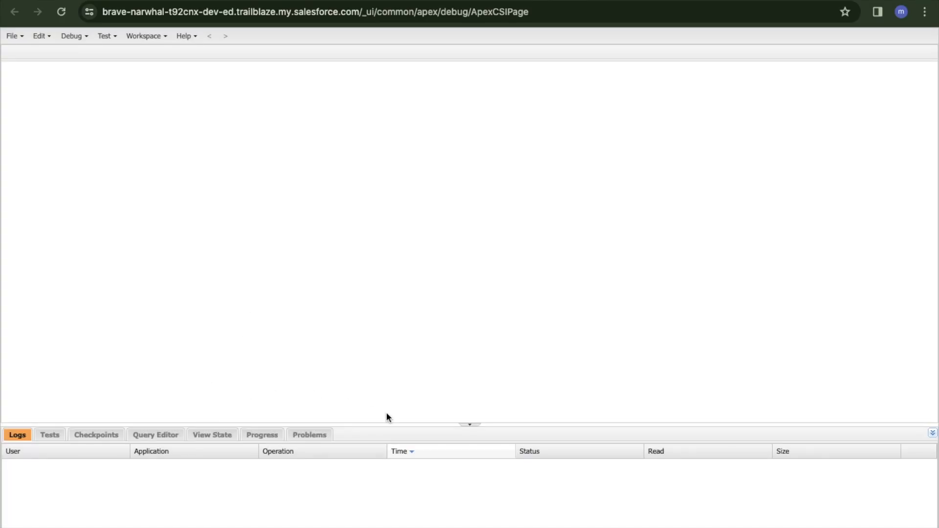
{"action": "left_click_drag", "start_coordinate": [400, 424], "coordinate": [413, 295]}
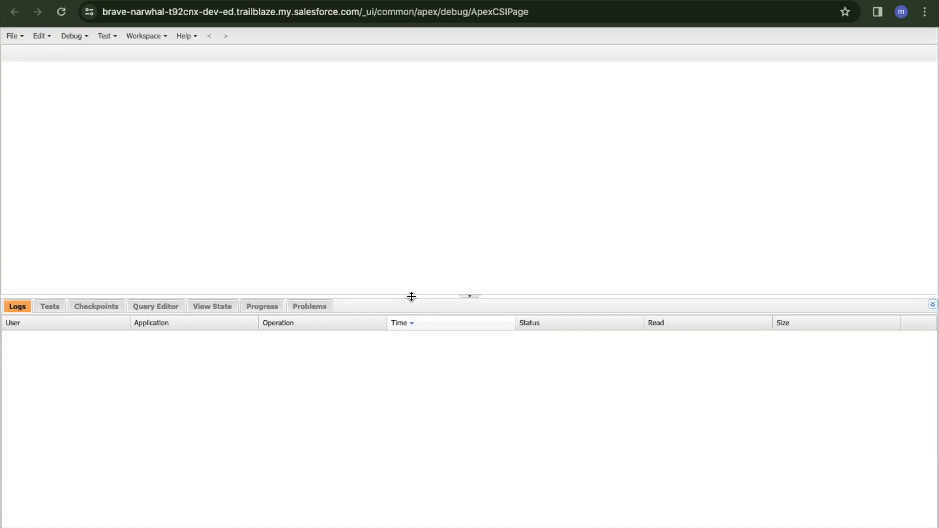
{"action": "left_click", "coordinate": [148, 308]}
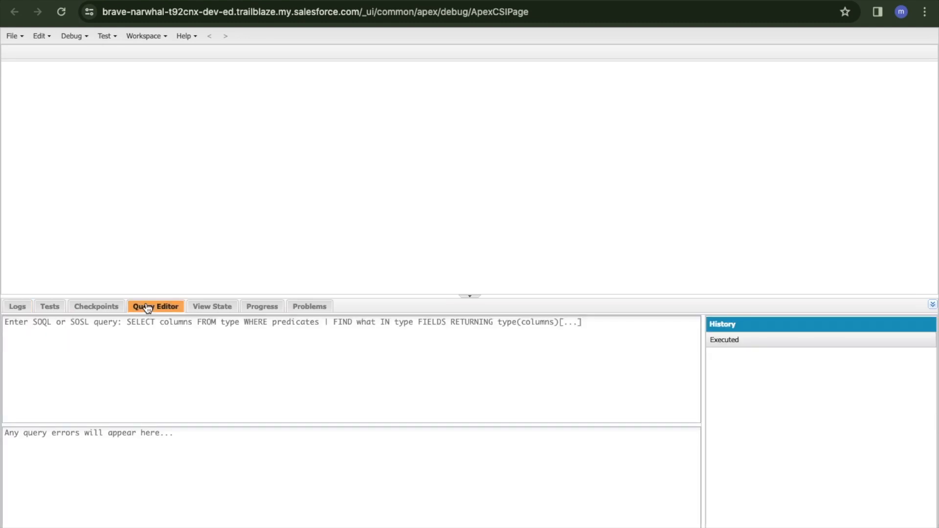
Run the SOQL query "SELECT Id, Name FROM Student__c" and switch back to the presentation slides.
{"action": "left_click", "coordinate": [182, 349]}
{"action": "type", "text": "SELECT Id, Name"}
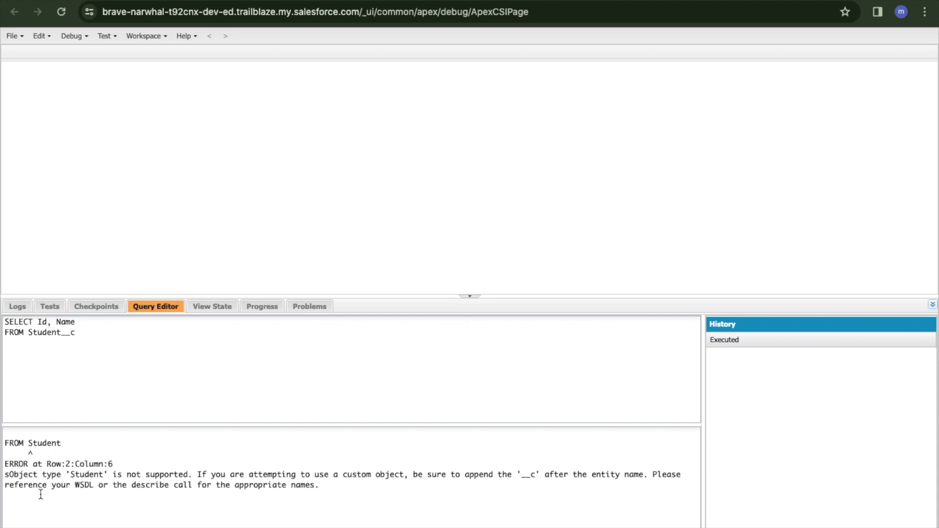
{"action": "key", "text": "ctrl+Return"}
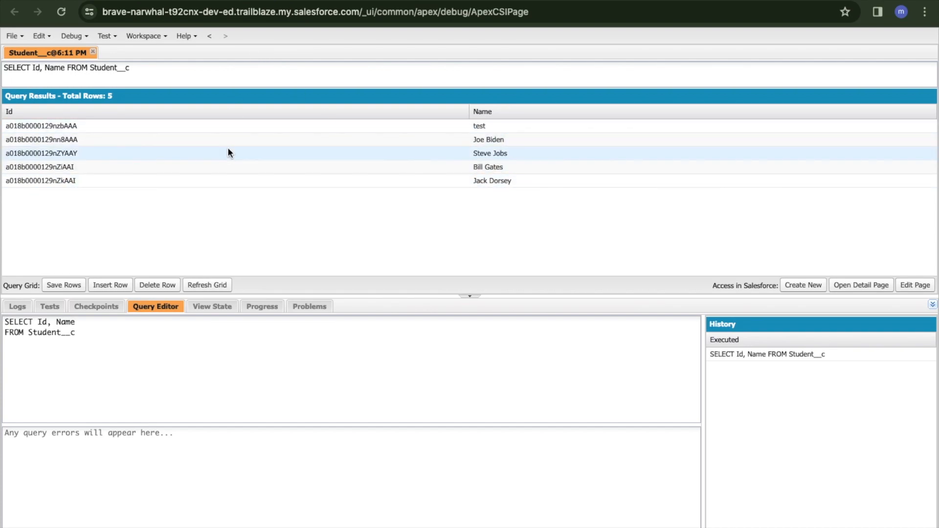
{"action": "key", "text": "ctrl+Left"}
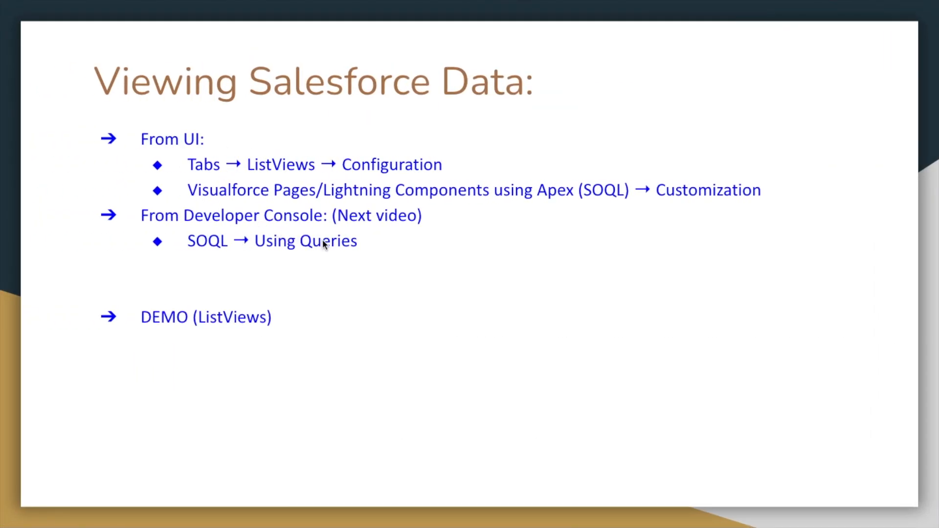